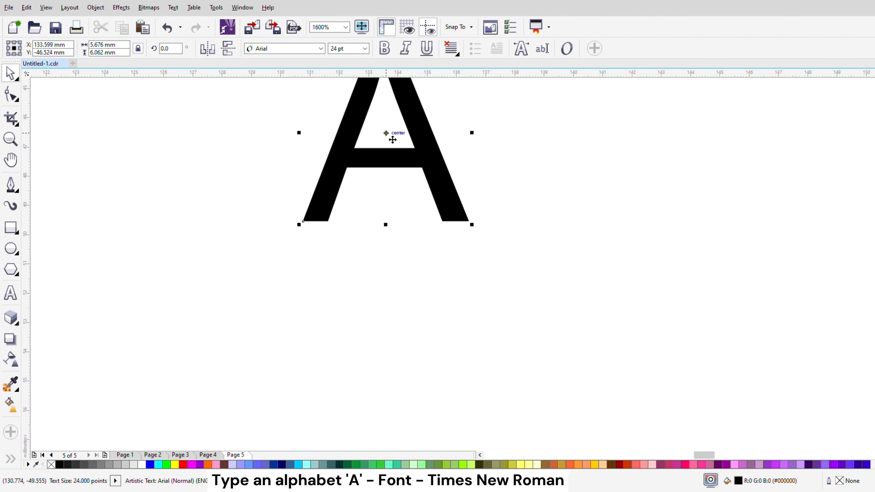
Change the font of the letter A to Times New Roman
click(310, 80)
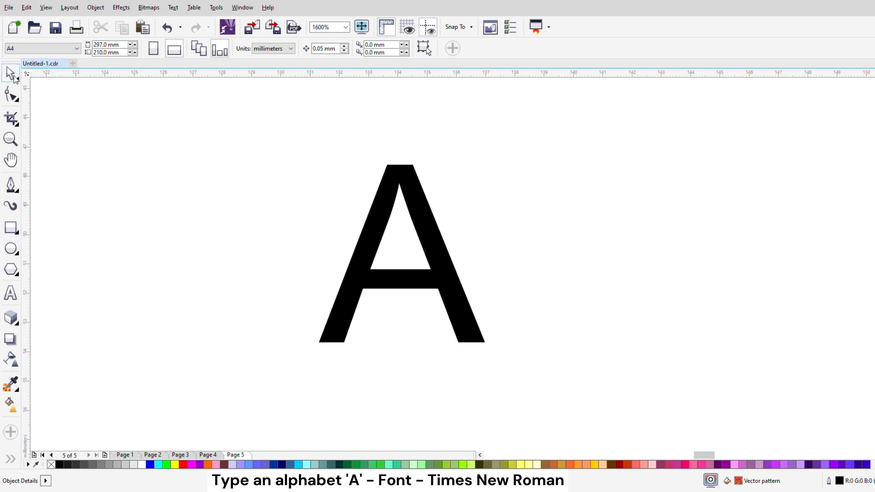
click(383, 176)
click(317, 50)
text(Times New Roman)
key(Return)
click(299, 132)
click(431, 251)
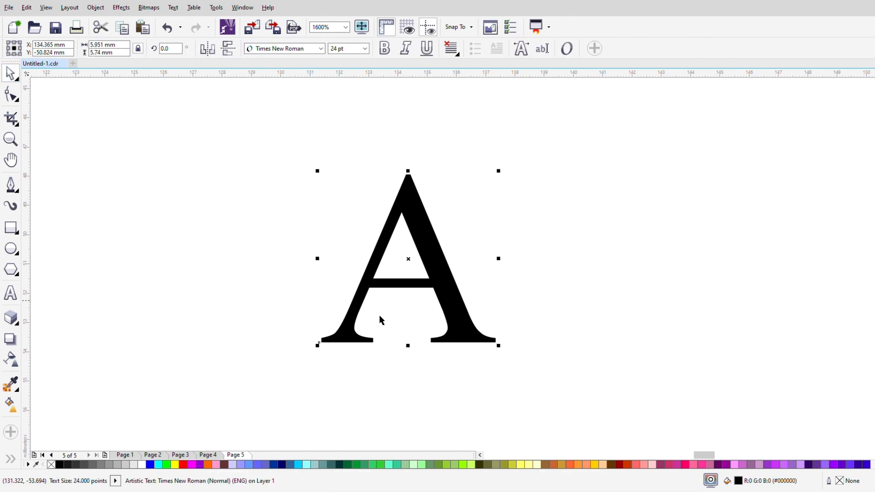
Give the letter A a black outline with no fill and convert it to curves
click(52, 464)
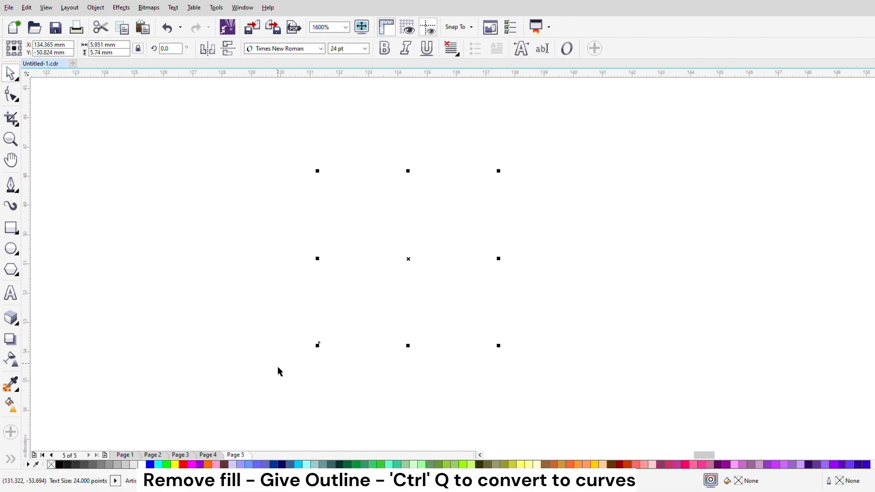
right_click(60, 464)
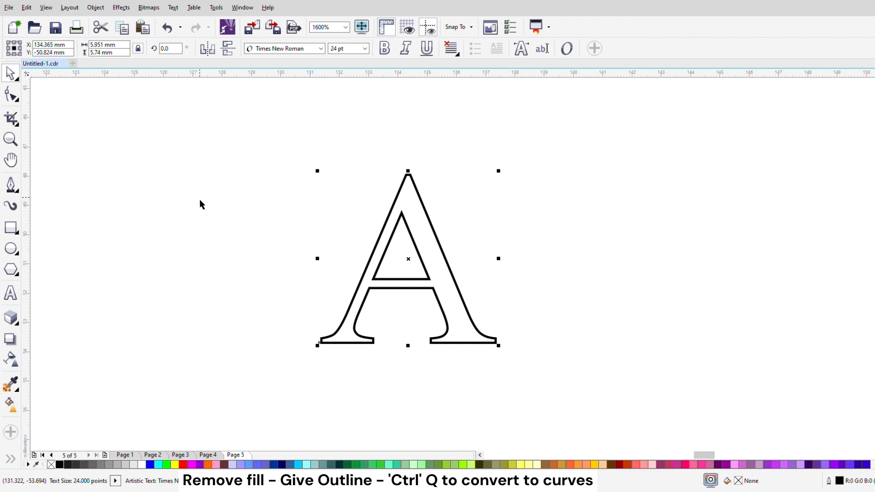
key(ctrl+q)
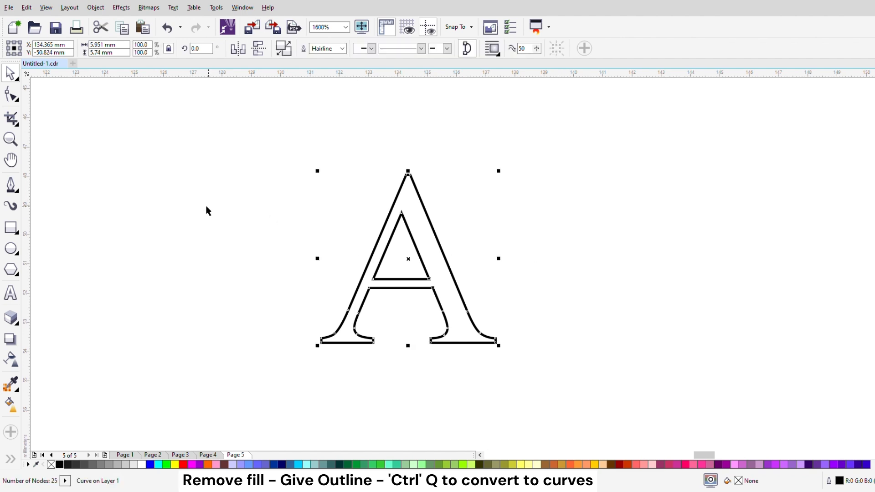
Draw a closed eight-node diagonal stroke shape across the A with the Pen tool, from above its upper left to below its right foot
click(11, 186)
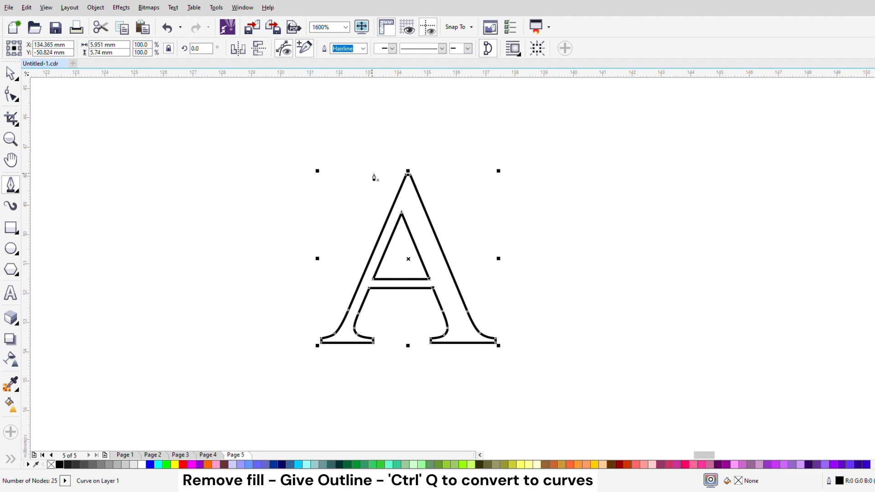
key(Escape)
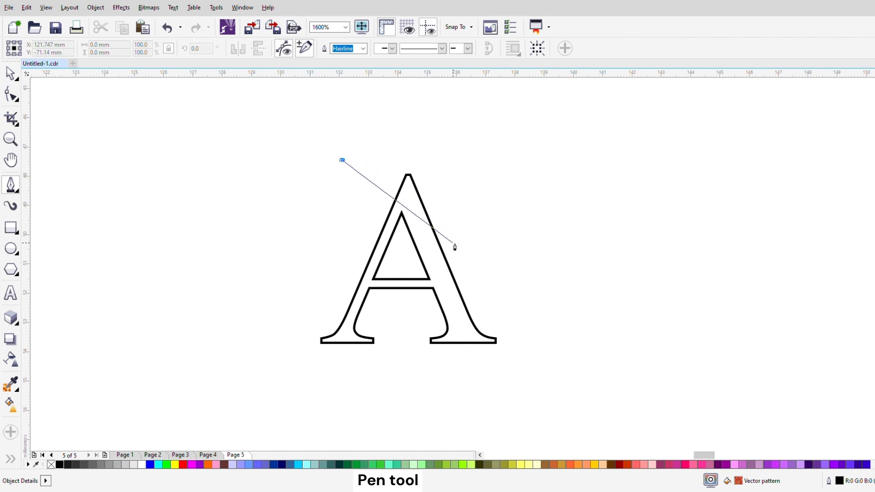
click(402, 186)
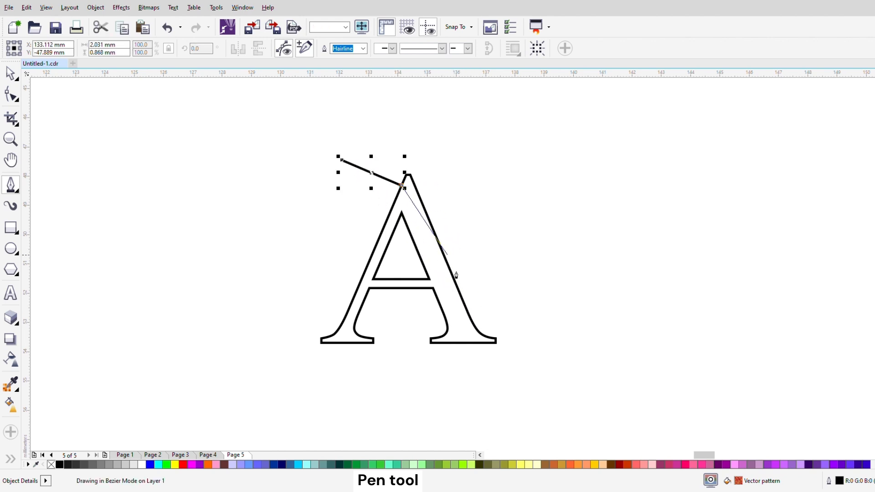
click(501, 401)
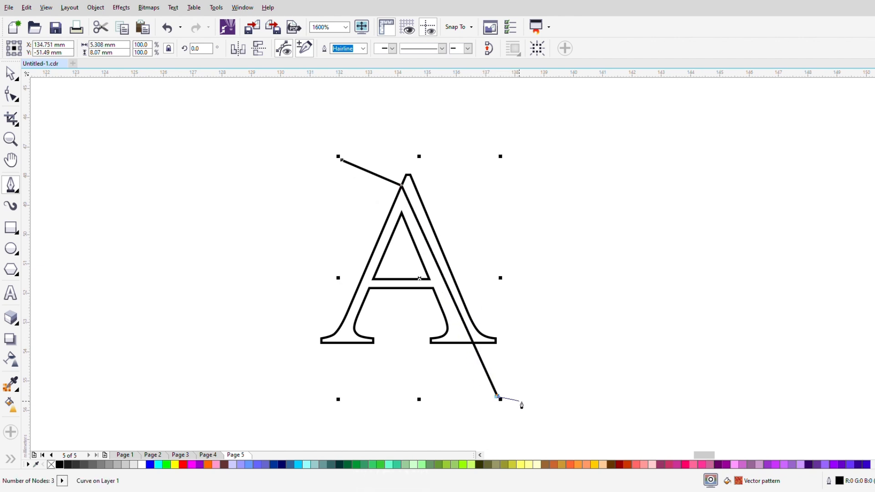
click(523, 402)
click(493, 416)
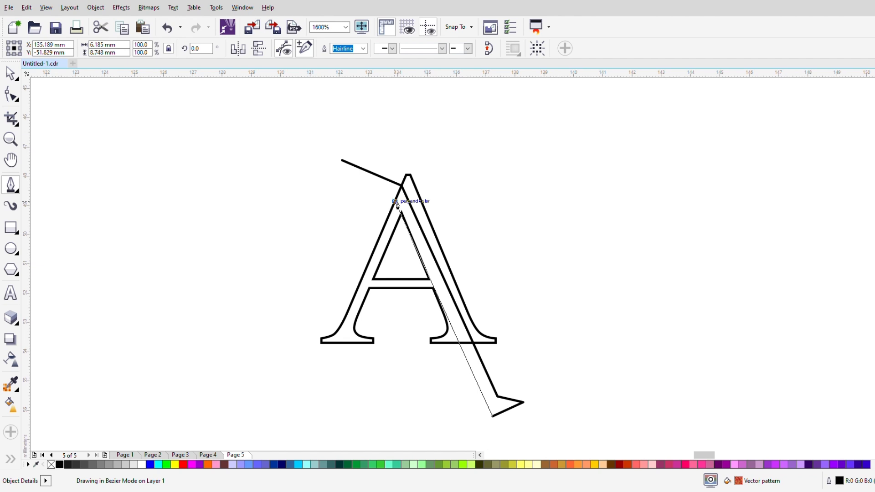
click(396, 202)
click(358, 180)
click(335, 183)
click(342, 160)
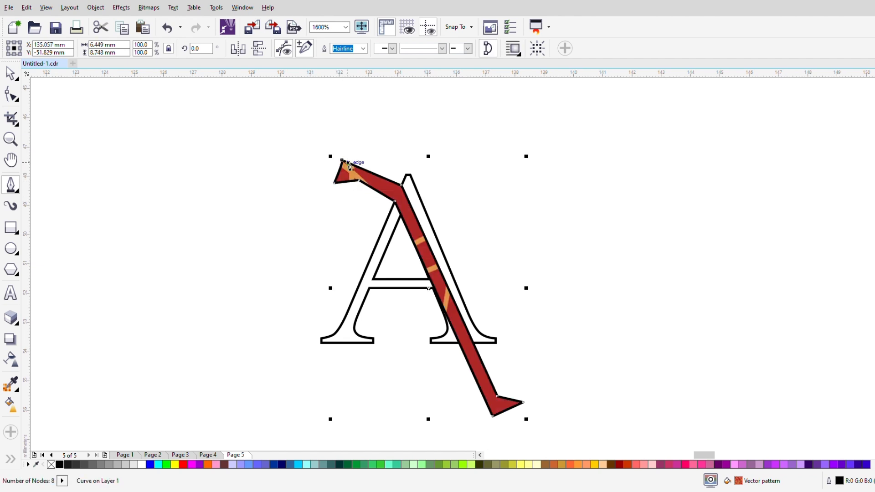
Remove the fill from the diagonal stroke shape, keeping only its outline
click(10, 73)
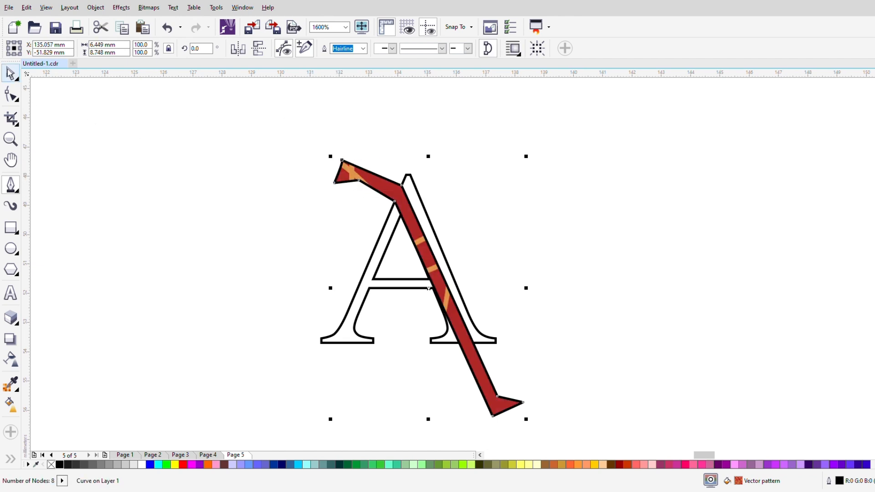
click(49, 465)
click(217, 271)
click(360, 184)
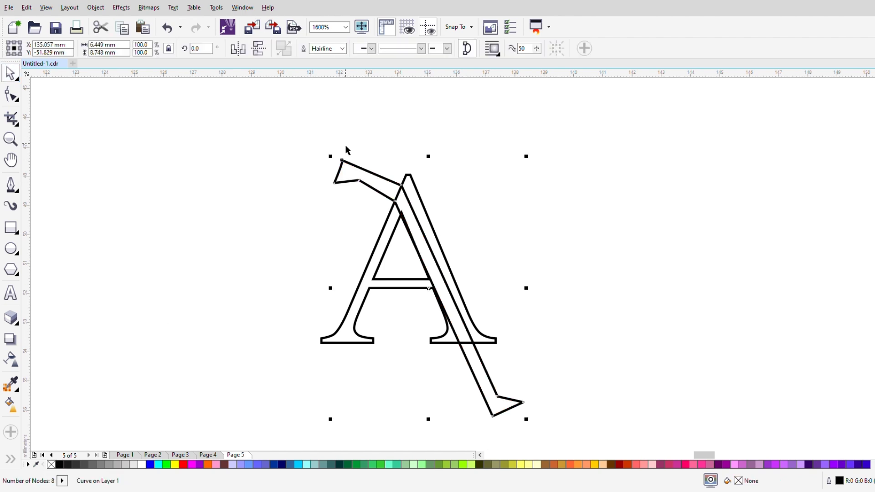
Select all nodes of the diagonal stroke shape and convert its segments to curves
click(11, 95)
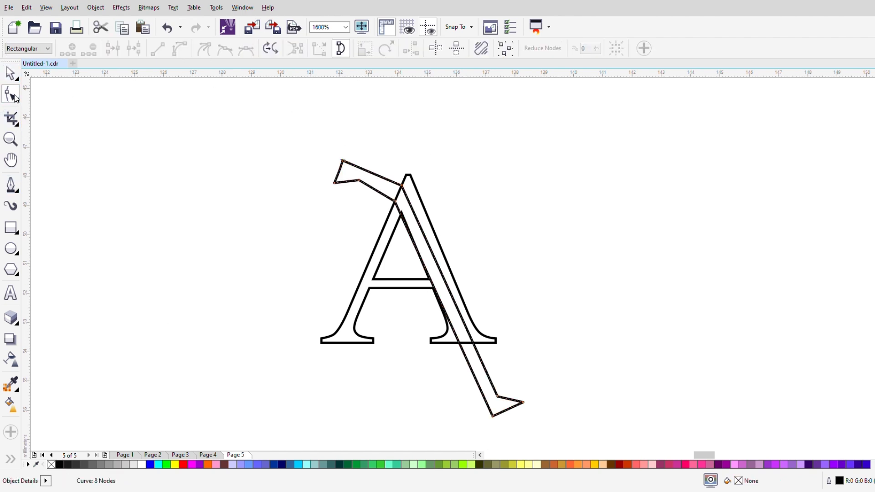
scroll(553, 447, down, 1)
key(ctrl+a)
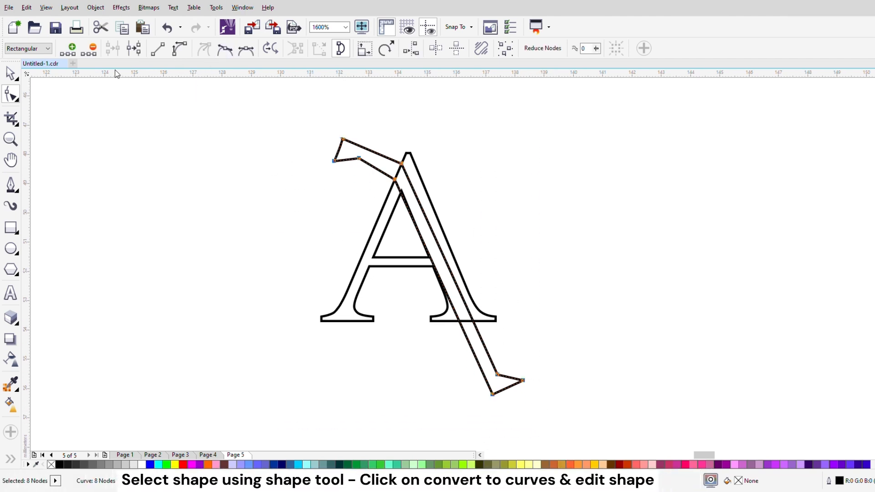
click(10, 73)
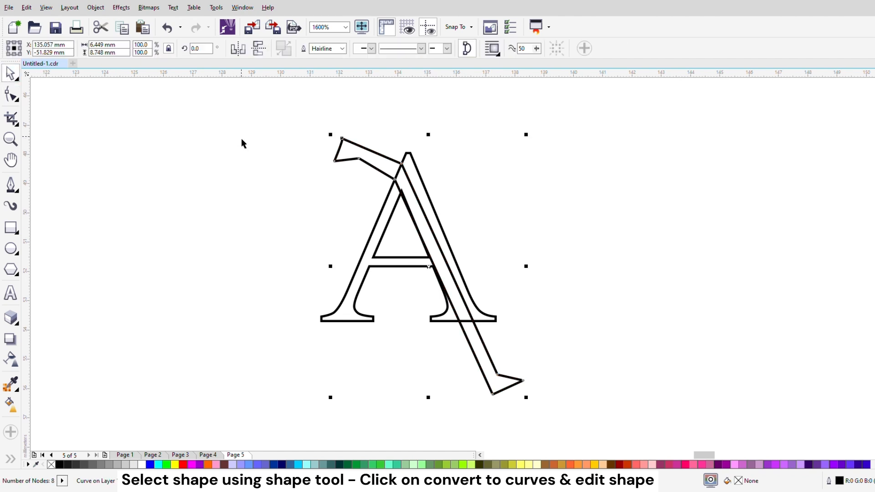
Delete the stroke shape's upper corner node, the bend node on its upper edge and the inner corner node beside its upper tip
click(458, 186)
scroll(433, 167, up, 1)
click(305, 166)
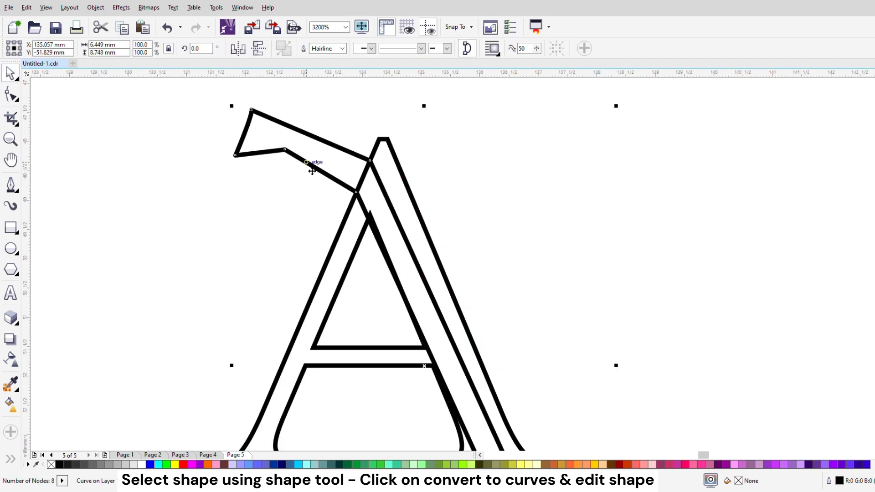
key(F10)
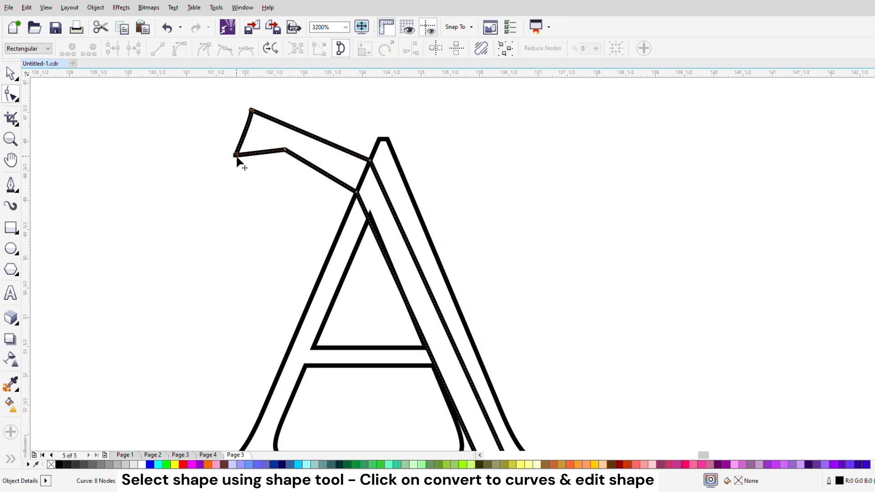
double_click(252, 111)
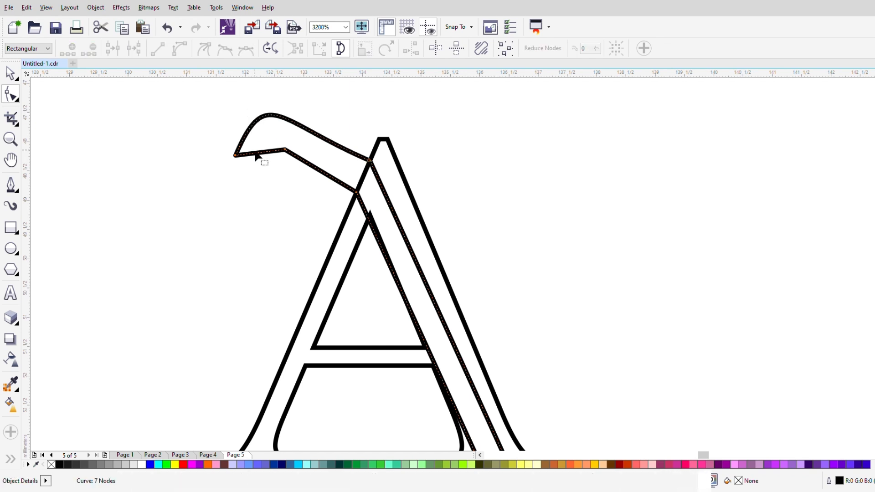
click(237, 155)
click(370, 161)
key(Delete)
click(286, 150)
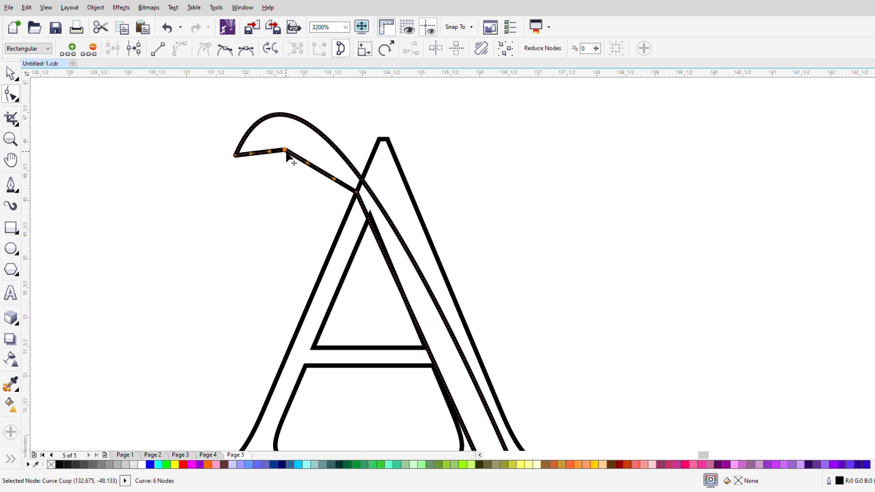
key(Delete)
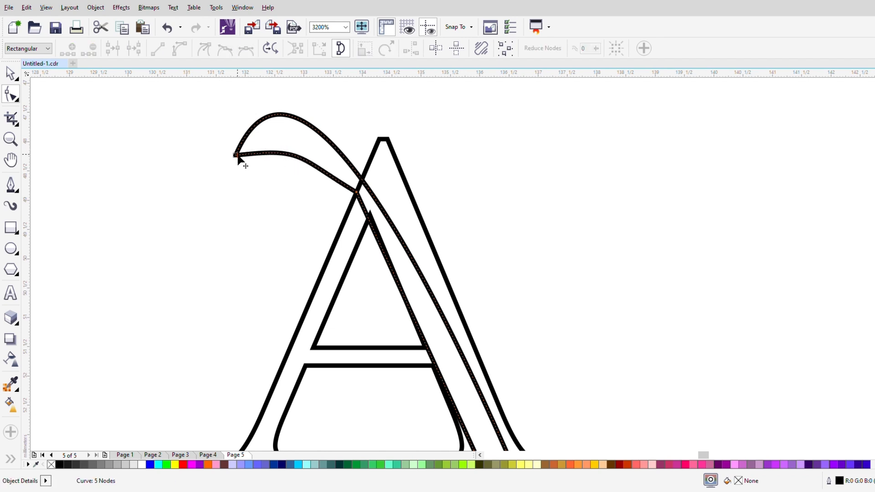
Adjust the curve handle at the stroke shape's upper tip to reshape its long upper edge
click(236, 156)
scroll(288, 145, down, 3)
drag(294, 95, 322, 115)
scroll(293, 155, up, 1)
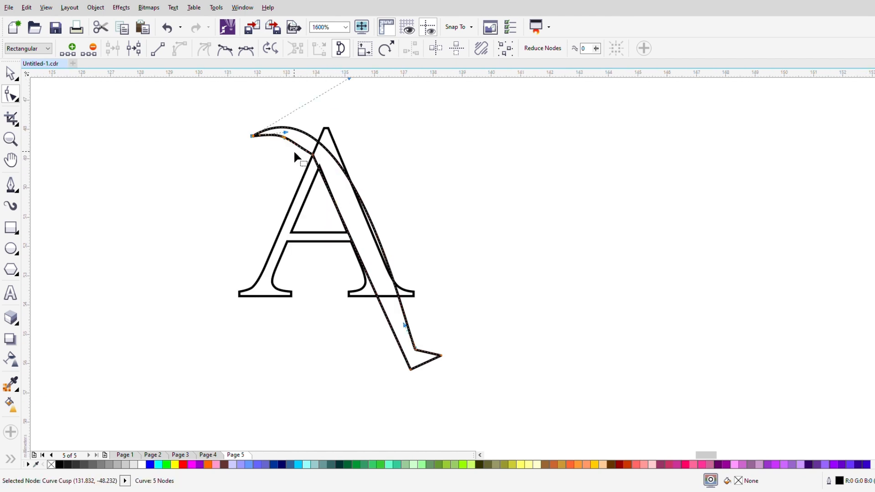
Delete the two extra corner nodes at the stroke's lower end, then adjust the lower tip's handle and move the tip slightly up
double_click(415, 350)
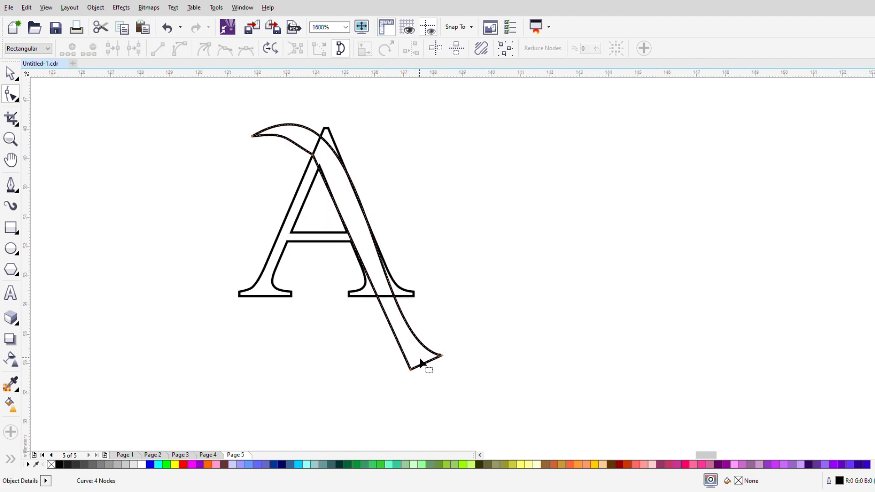
double_click(410, 369)
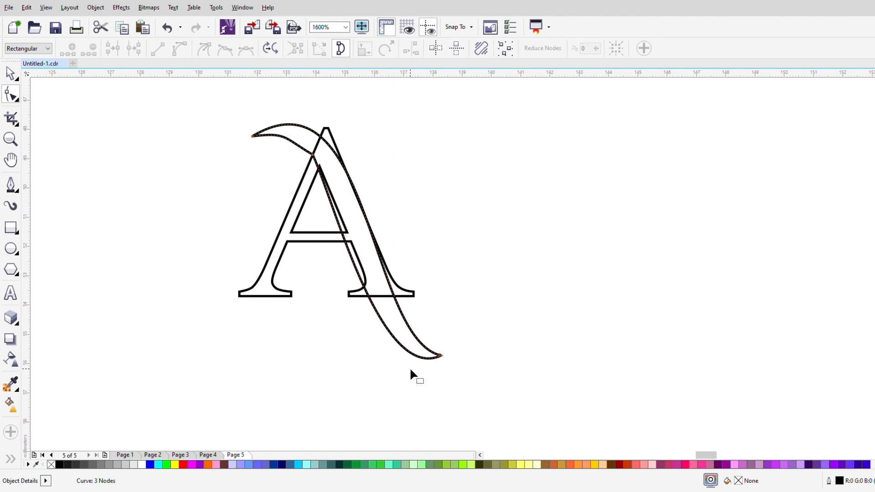
click(439, 357)
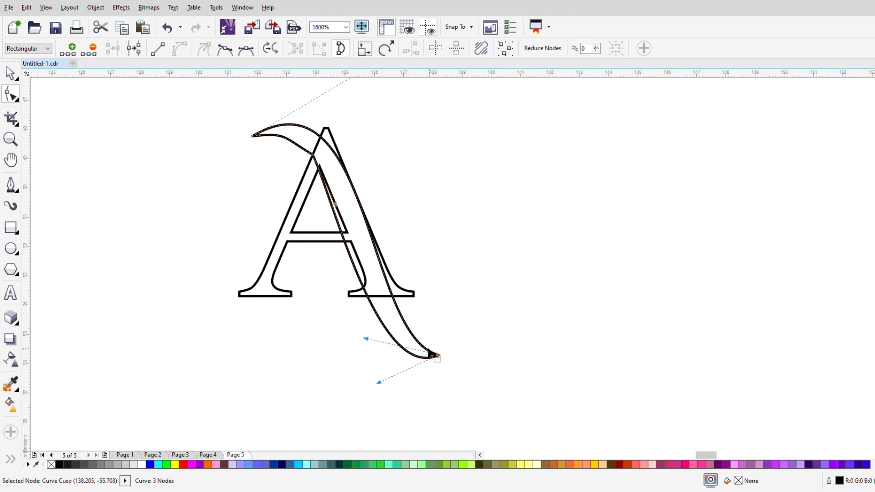
mouse_move(367, 339)
mouse_down()
mouse_move(383, 334)
mouse_move(358, 361)
mouse_move(353, 348)
mouse_up()
drag(439, 355, 440, 345)
Delete the remaining node near the A's apex and adjust both tips' handles to smooth the stroke's lower edge into an S-curve
double_click(314, 167)
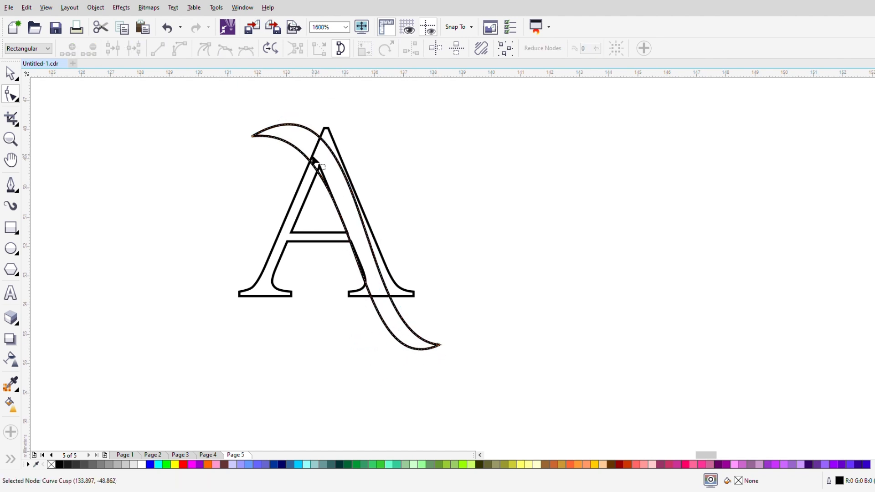
click(253, 136)
drag(361, 122, 375, 124)
click(253, 135)
drag(348, 387, 331, 371)
drag(375, 124, 373, 125)
click(334, 376)
click(440, 346)
drag(332, 371, 343, 371)
Lengthen the lower tip's lower handle and pull in the upper tip's upper handle to flatten the top of the stroke
scroll(366, 238, up, 2)
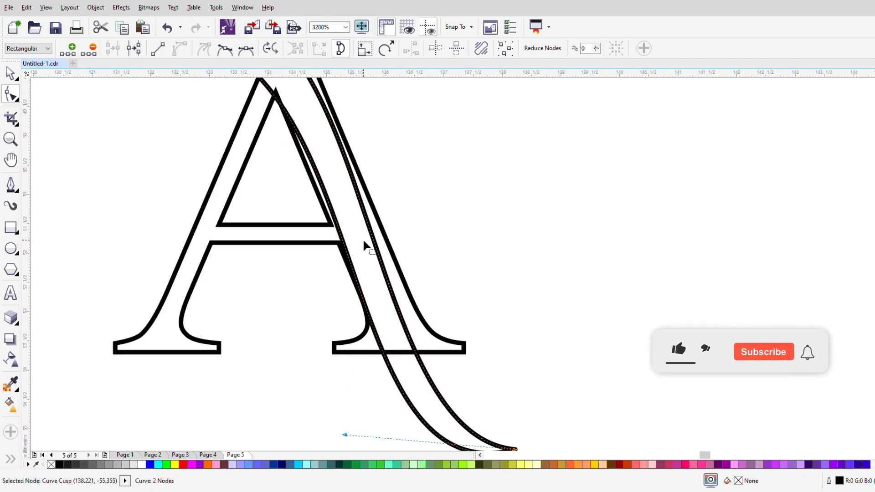
scroll(366, 239, down, 2)
drag(370, 130, 369, 130)
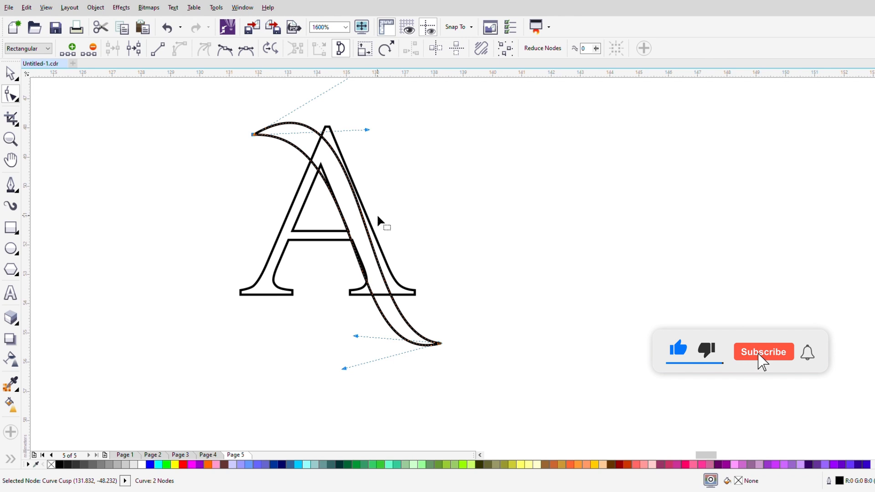
drag(344, 368, 336, 371)
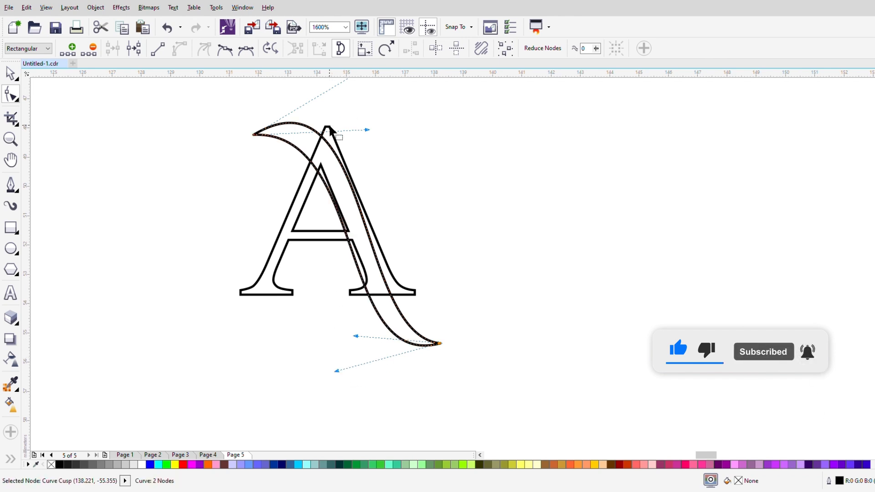
scroll(339, 127, down, 1)
drag(343, 129, 346, 141)
scroll(310, 179, up, 1)
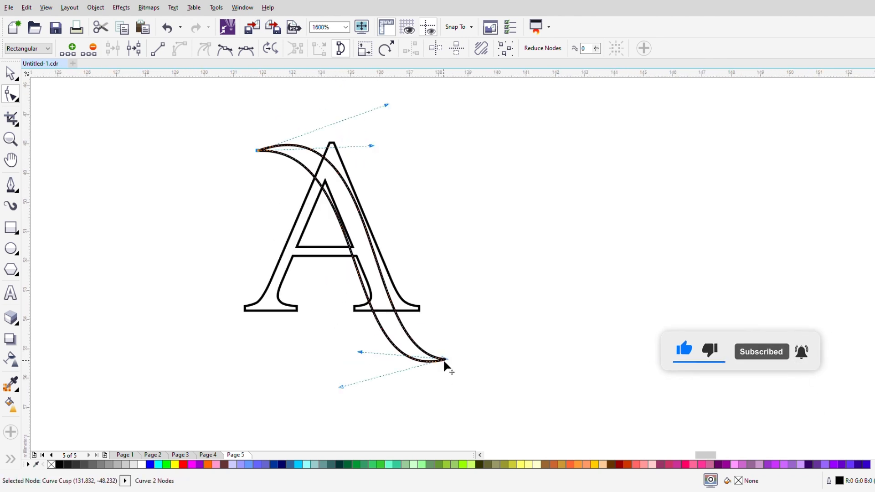
Fine-tune the upper handles at both tips to slim the S-shaped stroke, and finish node editing
drag(386, 108, 384, 105)
drag(372, 356, 356, 364)
drag(445, 359, 446, 360)
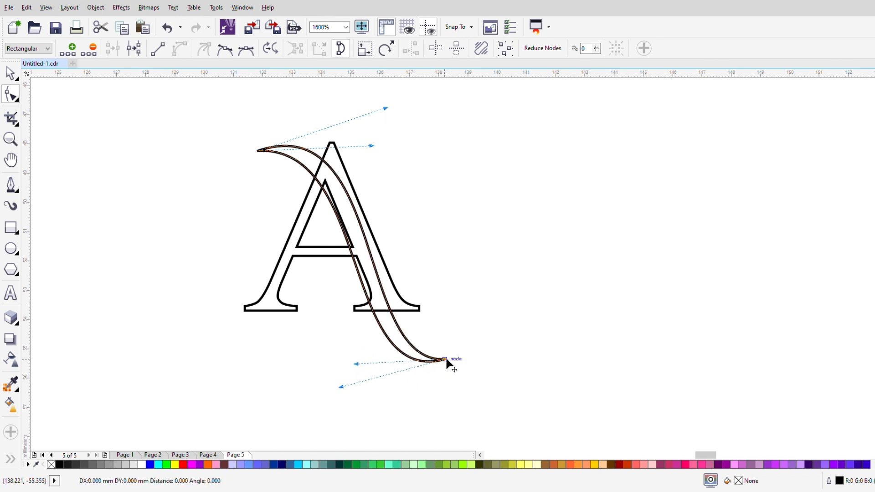
click(359, 366)
click(444, 360)
drag(360, 362, 353, 342)
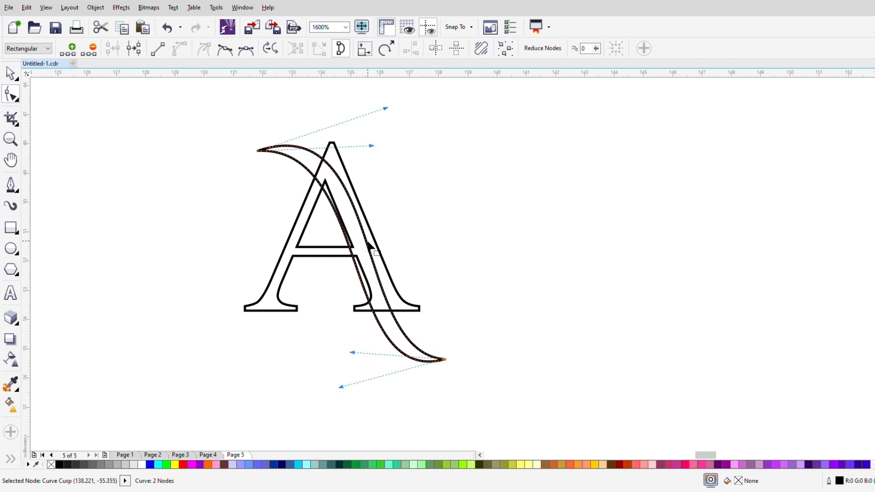
drag(386, 109, 373, 113)
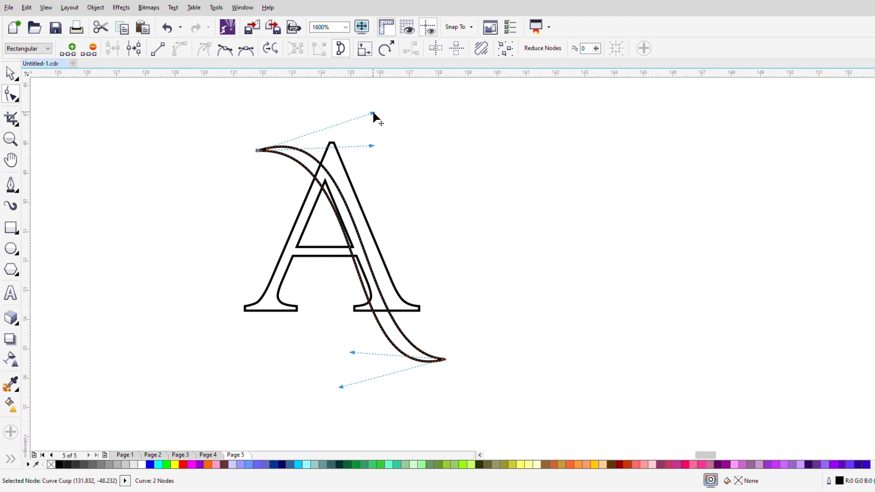
scroll(363, 272, up, 1)
scroll(363, 269, down, 1)
click(10, 73)
click(163, 203)
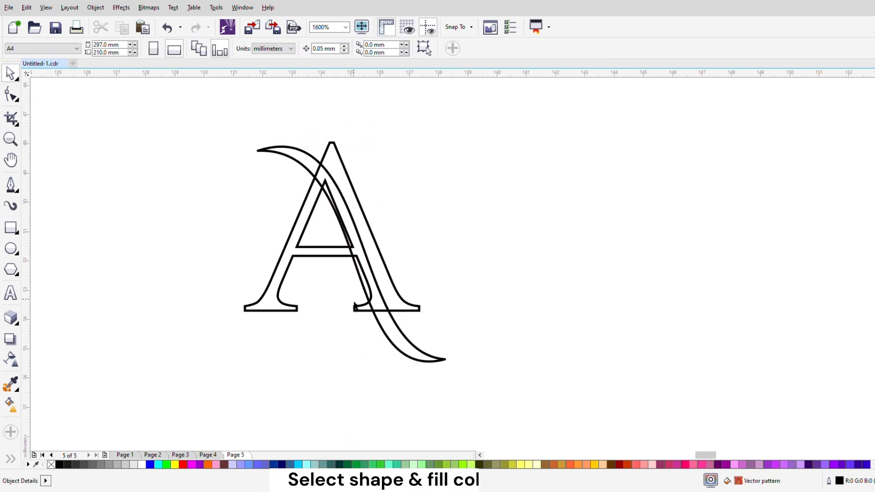
Fill the S-shaped stroke with light grey (#E6E6E6) and smart-fill the A's left leg and crossbar with magenta
click(401, 341)
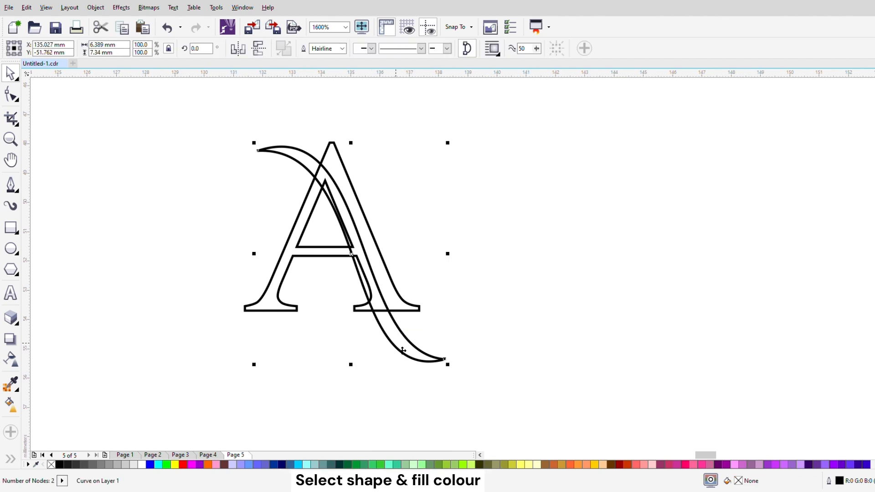
click(134, 465)
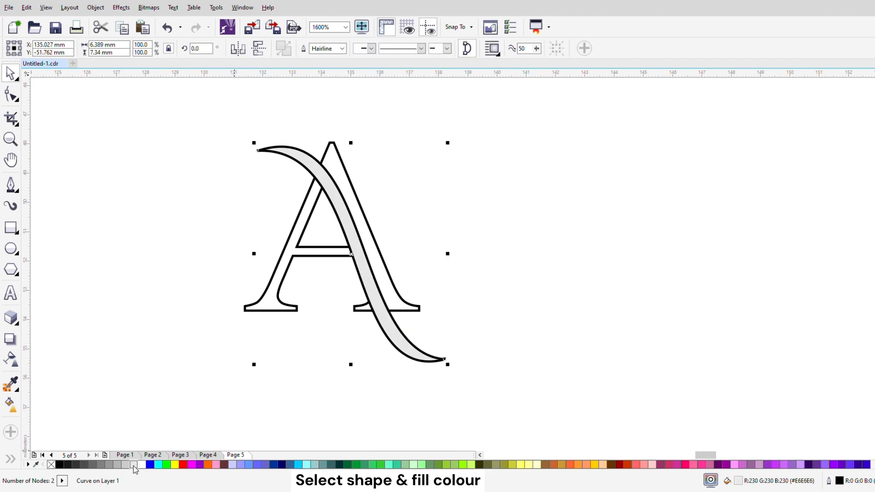
click(8, 459)
click(35, 459)
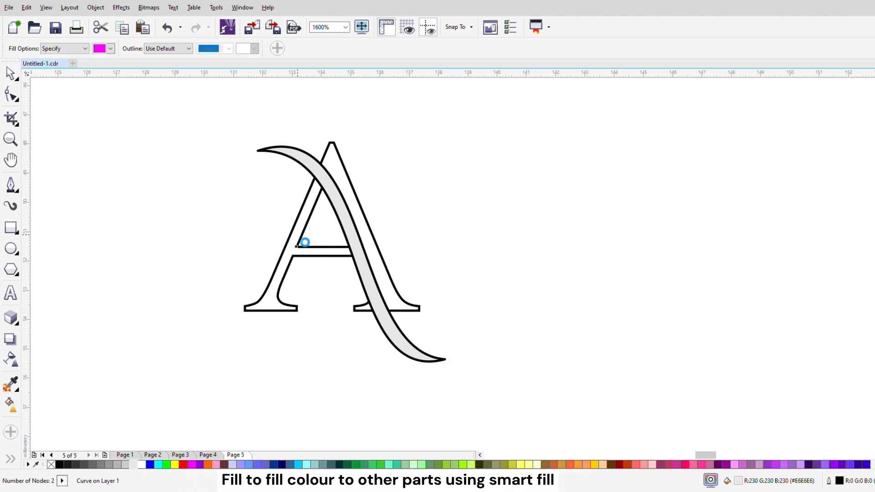
click(302, 239)
Move the magenta part and the grey stroke together away from the original A outline, and delete that outline
click(11, 74)
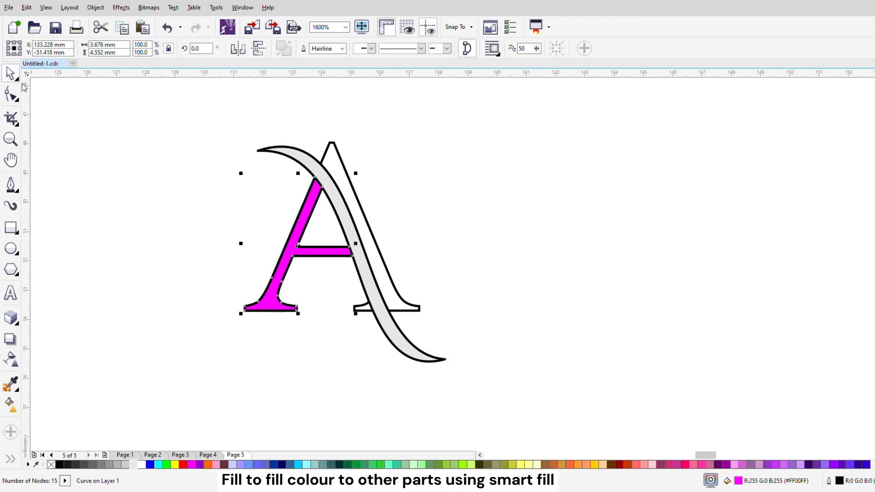
shift+click(349, 235)
drag(349, 234, 585, 242)
drag(201, 117, 434, 353)
key(Delete)
Move the magenta part and grey stroke back to the original place and weld them into a single shape
drag(417, 142, 721, 401)
drag(645, 340, 438, 333)
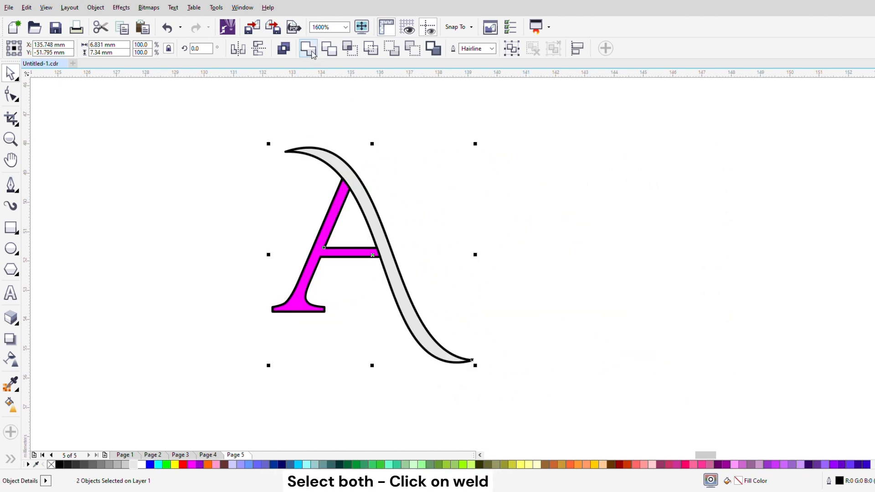
click(309, 48)
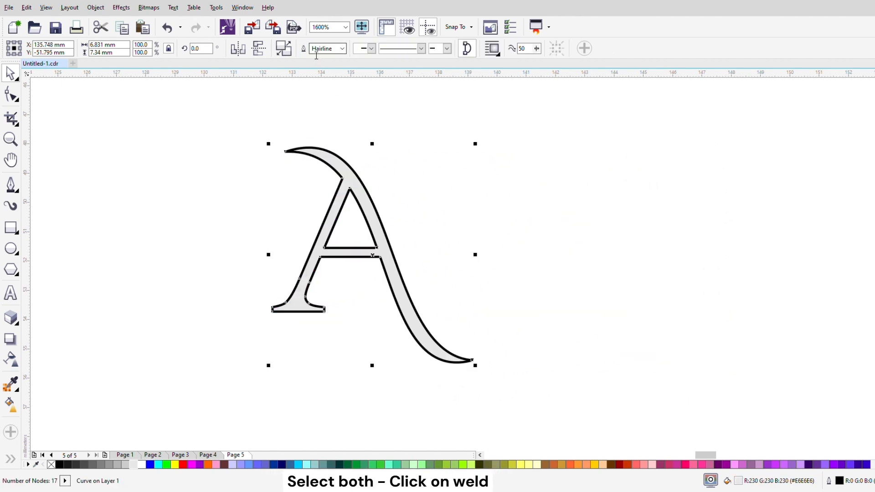
click(454, 300)
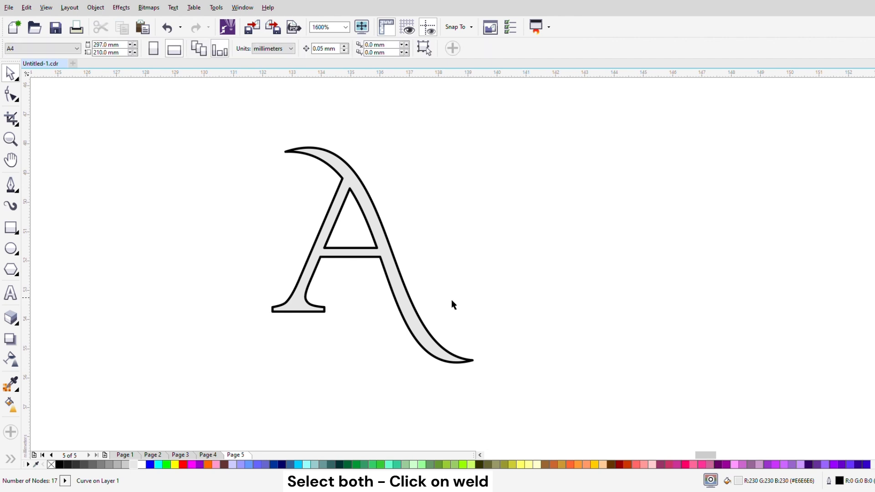
Move the welded A aside and draw a circle about 8.8 mm in diameter beside it, with no fill
click(398, 285)
drag(387, 266, 214, 253)
click(18, 249)
drag(367, 131, 621, 393)
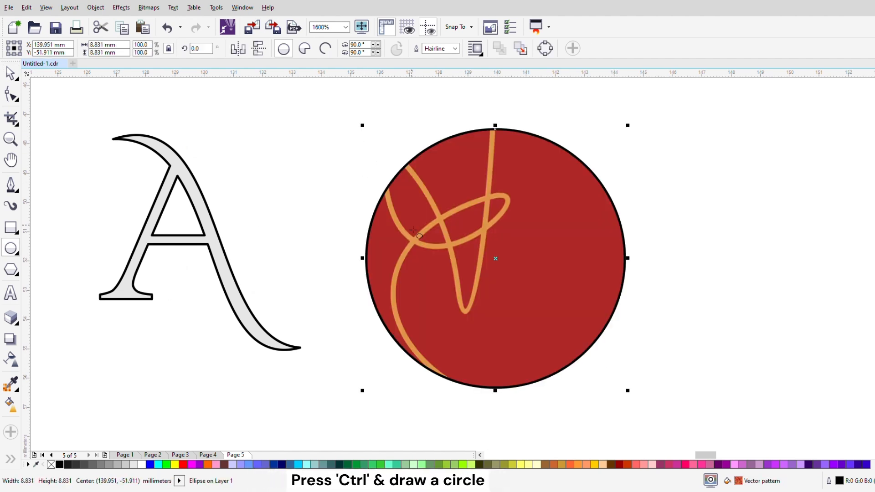
click(51, 464)
click(10, 73)
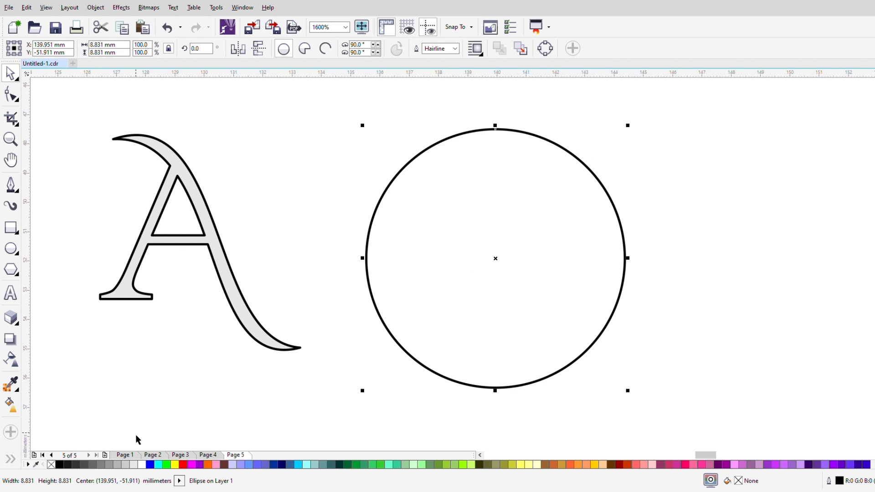
Apply a linear fountain fill to the circle, running from pink at its upper edge to dark purple at its lower edge
click(10, 404)
drag(493, 136, 497, 381)
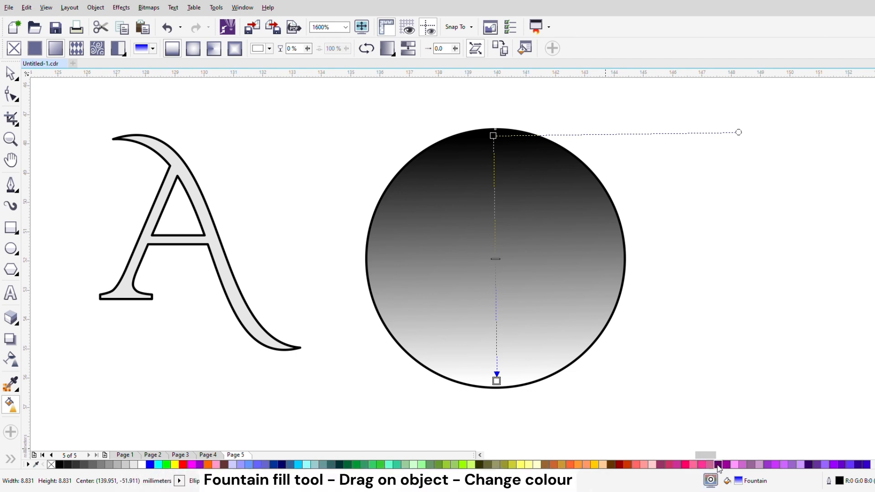
click(719, 465)
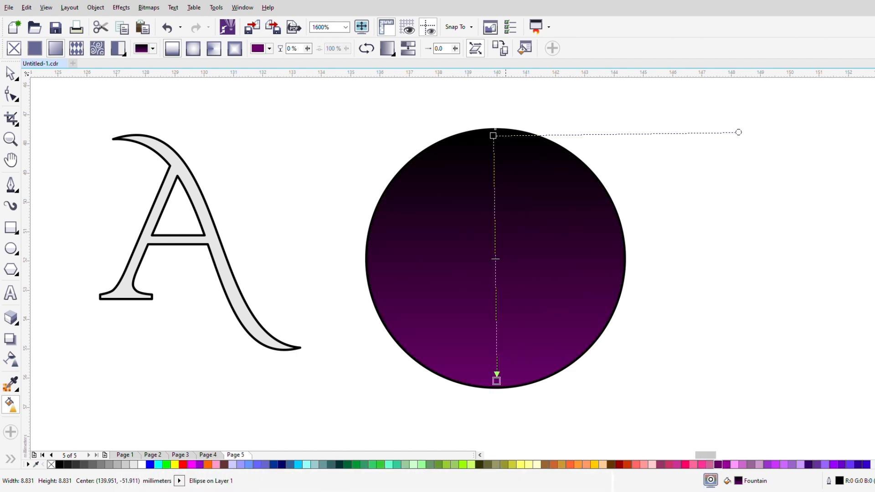
click(493, 136)
click(678, 465)
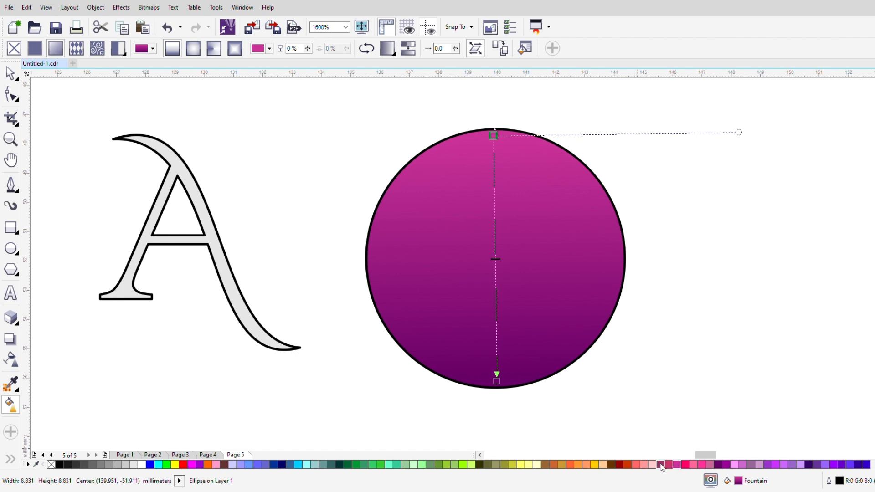
click(661, 465)
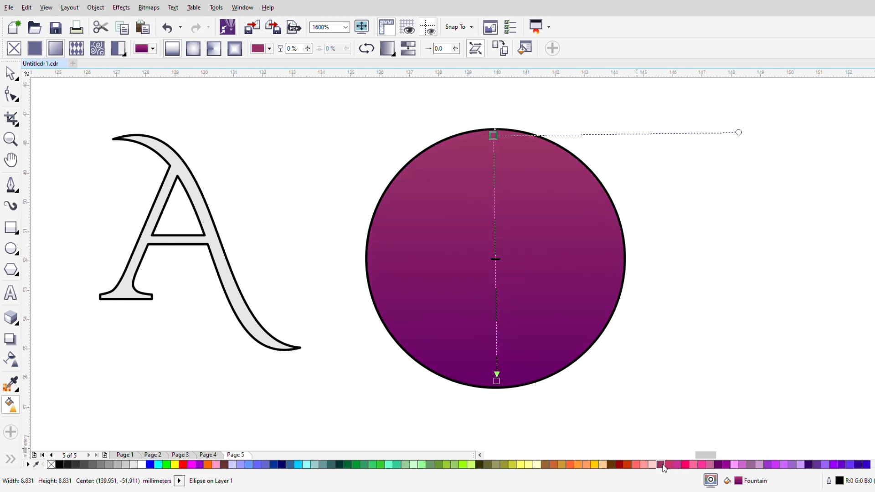
click(677, 465)
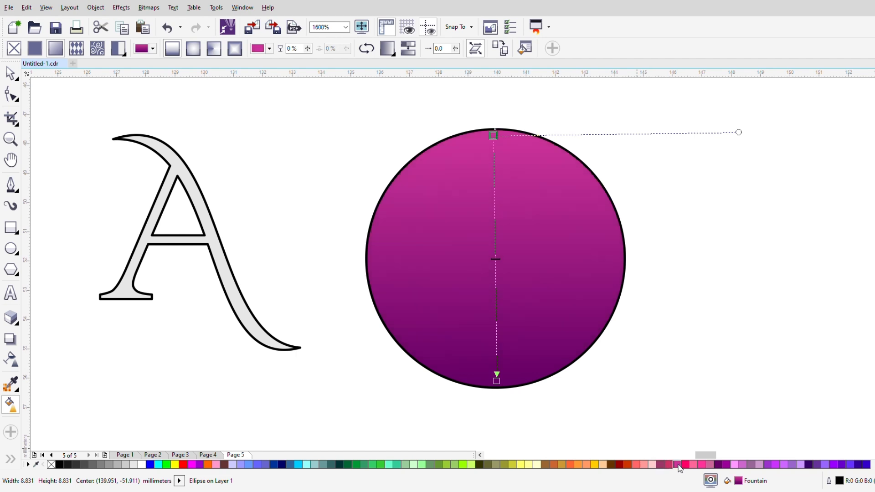
click(10, 73)
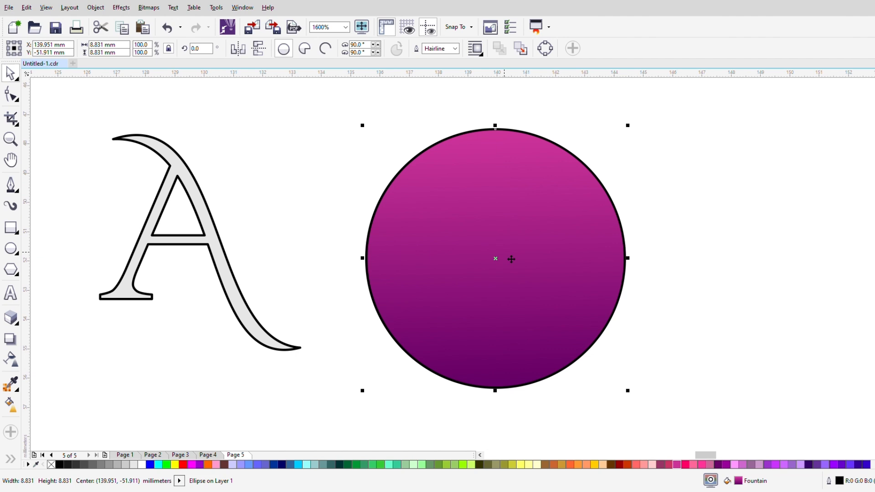
Place a copy of the gradient circle beside it, then duplicate the original circle in place and fill the duplicate white
scroll(511, 259, down, 1)
scroll(477, 235, up, 1)
drag(505, 249, 819, 254)
click(543, 238)
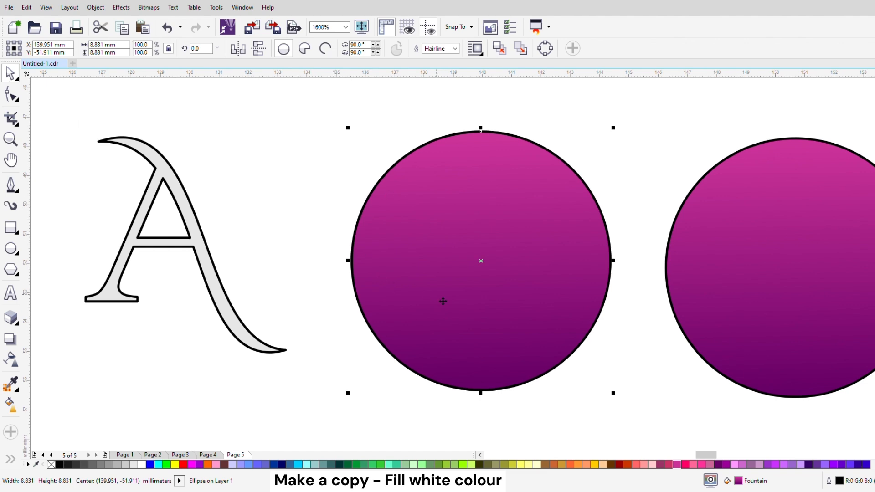
click(143, 464)
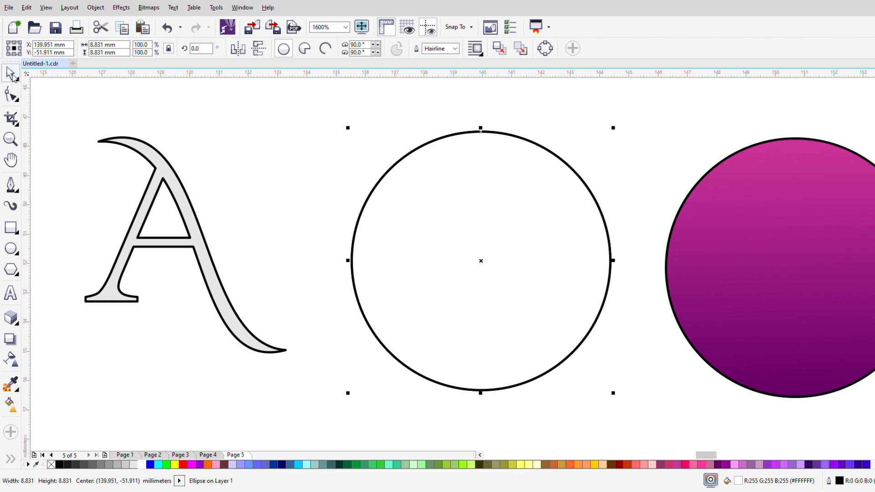
Squash the white circle into an ellipse about 5.7 × 3.6 mm at the gradient circle's upper edge and convert it to curves
drag(482, 393, 501, 240)
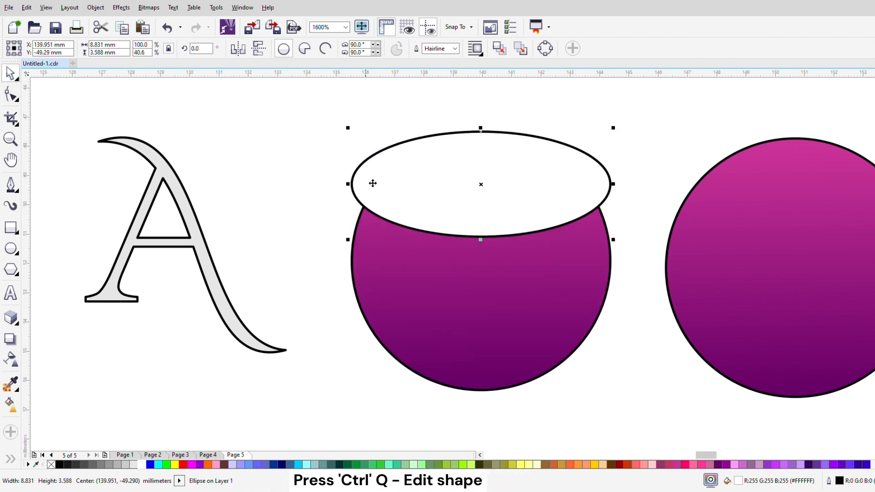
drag(623, 191, 577, 194)
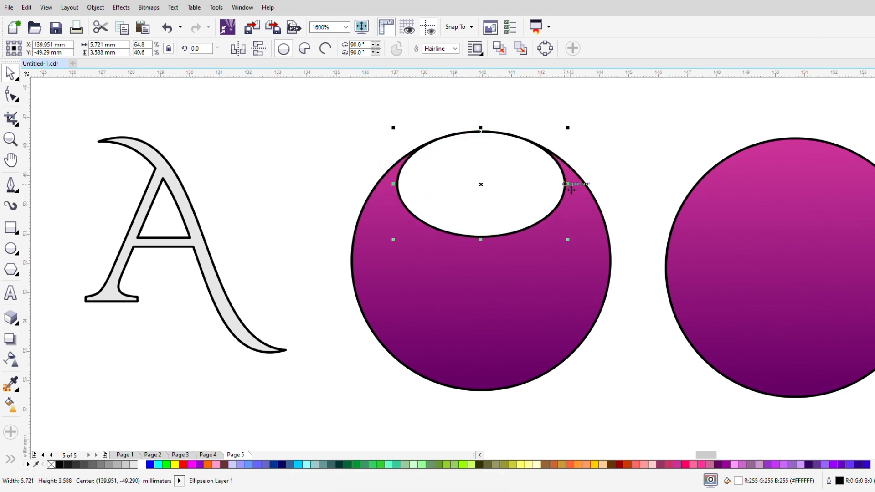
click(13, 97)
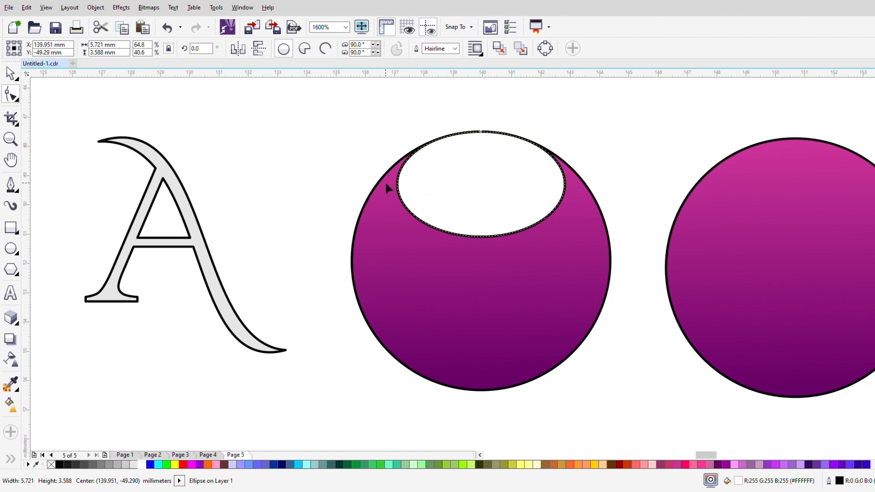
key(ctrl+q)
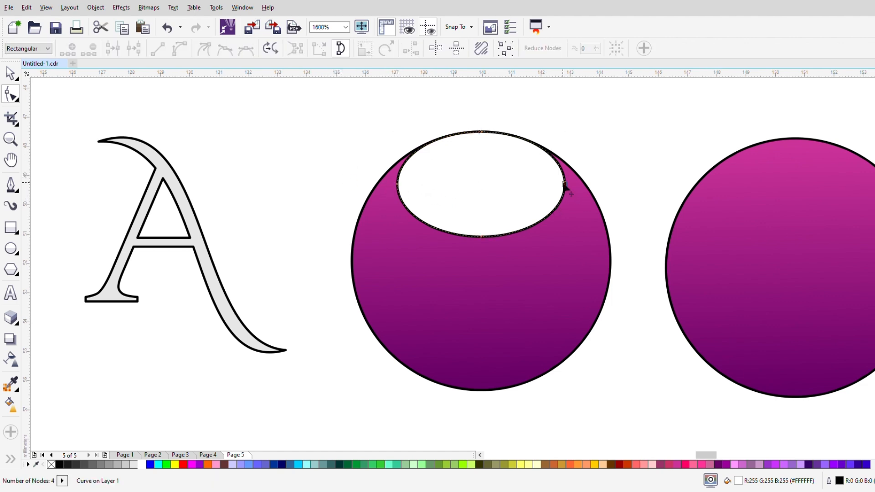
Pull the white ellipse's side nodes outward and its lowest node slightly down, and remove its outline
drag(565, 184, 573, 187)
drag(398, 185, 387, 189)
click(480, 238)
drag(482, 241, 484, 246)
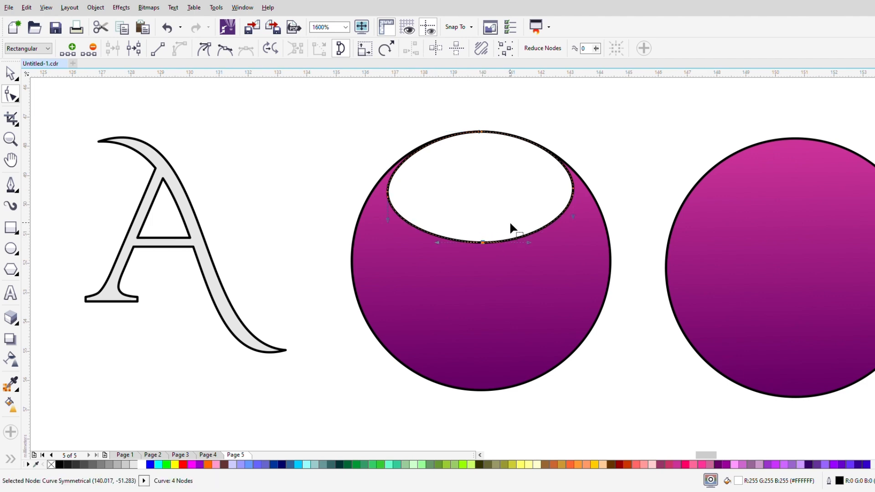
click(410, 160)
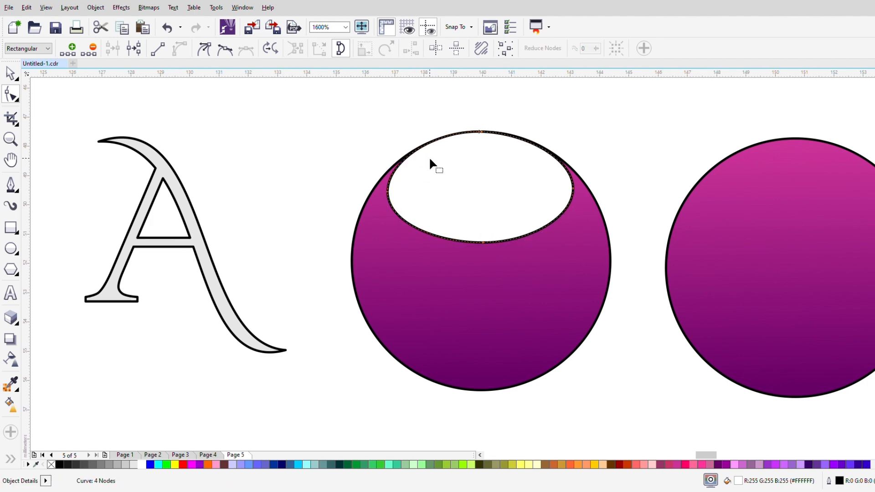
click(10, 73)
right_click(50, 464)
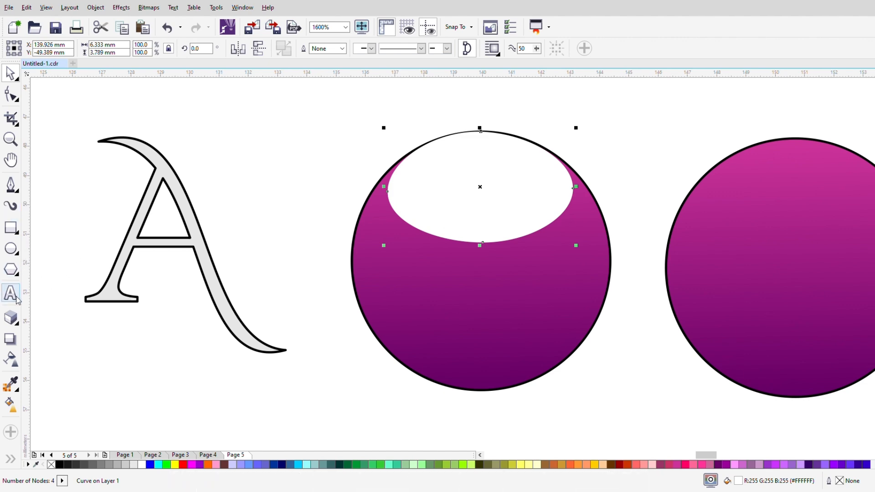
Place the welded A over the gradient circle with the white highlight and bring it to the front
scroll(381, 188, down, 2)
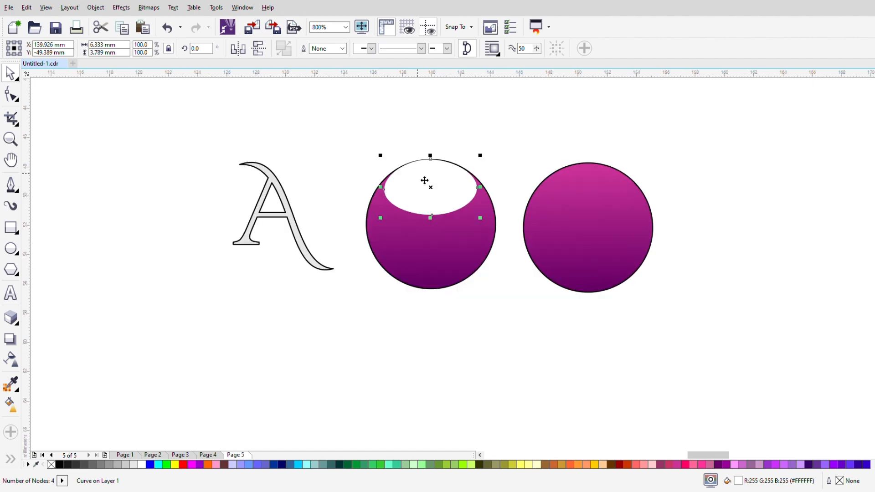
scroll(419, 175, up, 2)
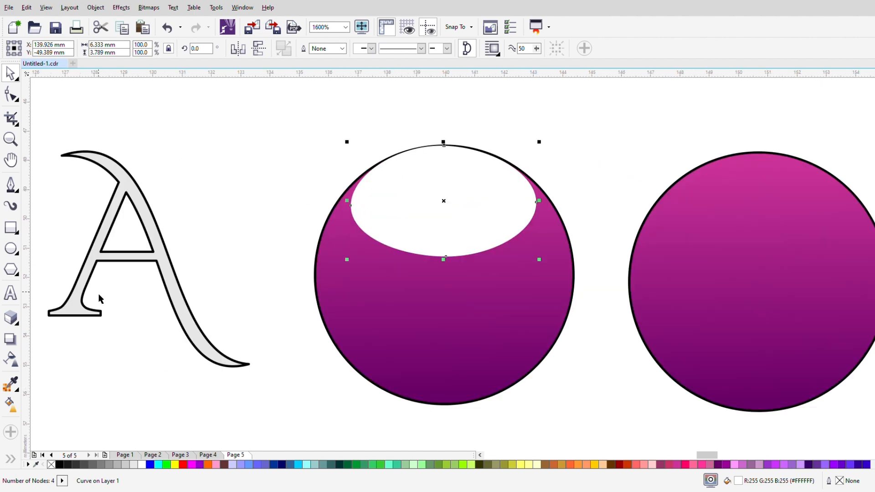
click(127, 259)
drag(156, 269, 446, 291)
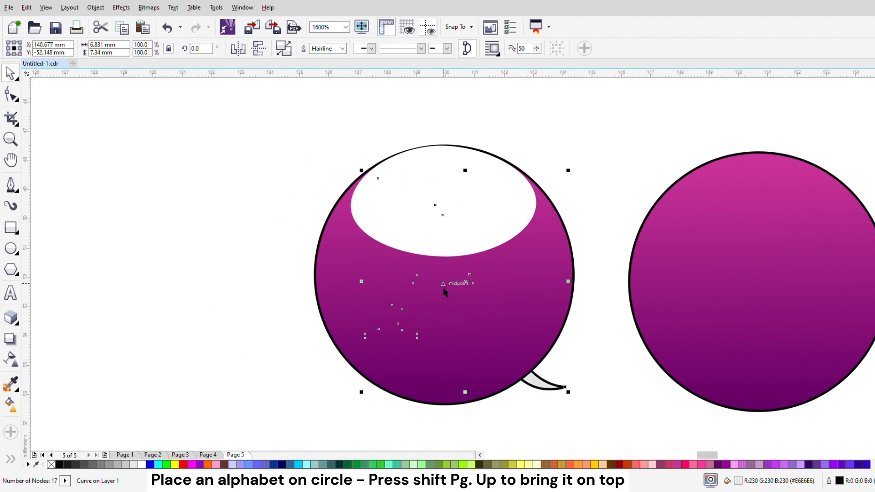
key(shift+Page_Up)
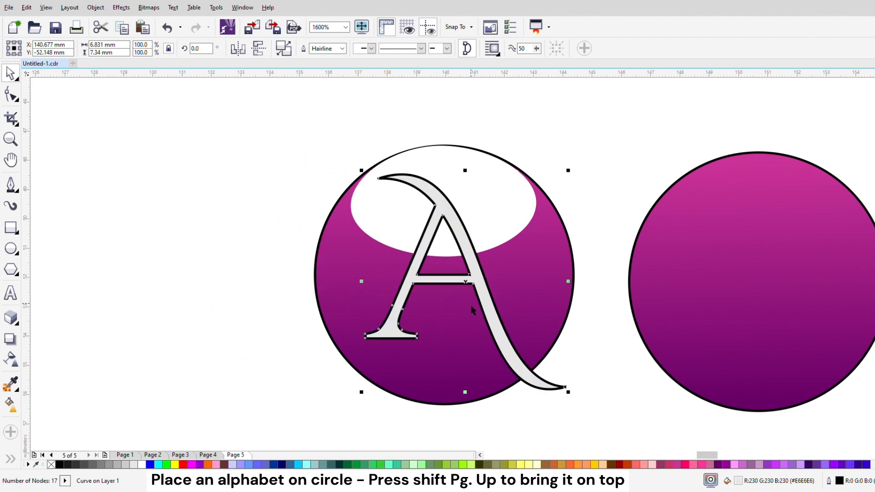
Scale the A down proportionally to about 5.0 × 5.4 mm and shift it to fit inside the circle
drag(570, 394, 540, 362)
drag(489, 311, 479, 319)
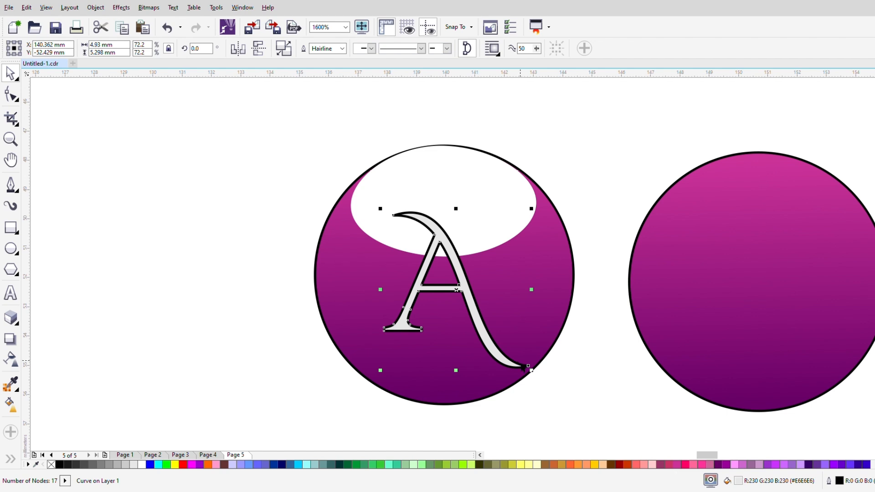
drag(538, 380, 544, 386)
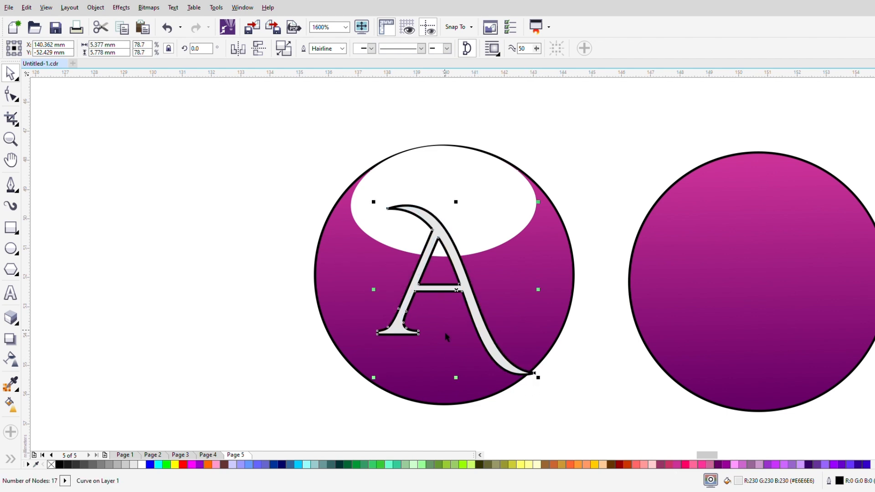
drag(543, 387, 533, 386)
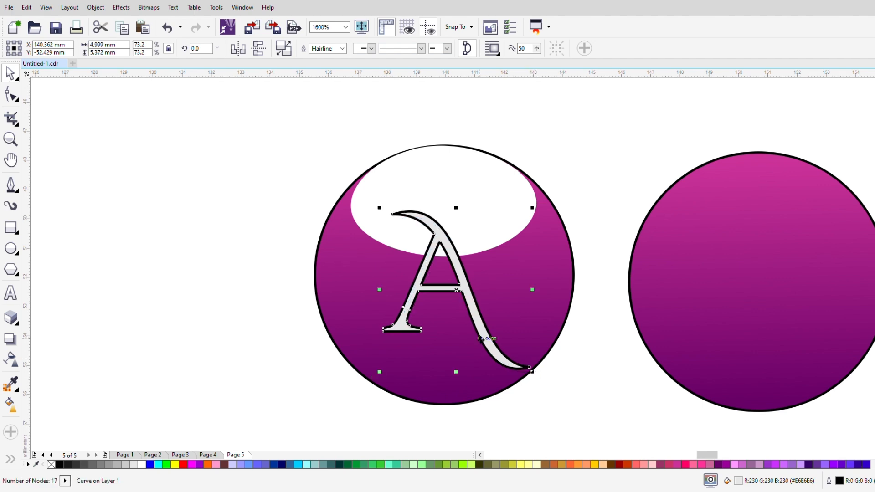
Set the A's outline colour to the same light grey as its fill (#E6E6E6)
scroll(448, 305, up, 1)
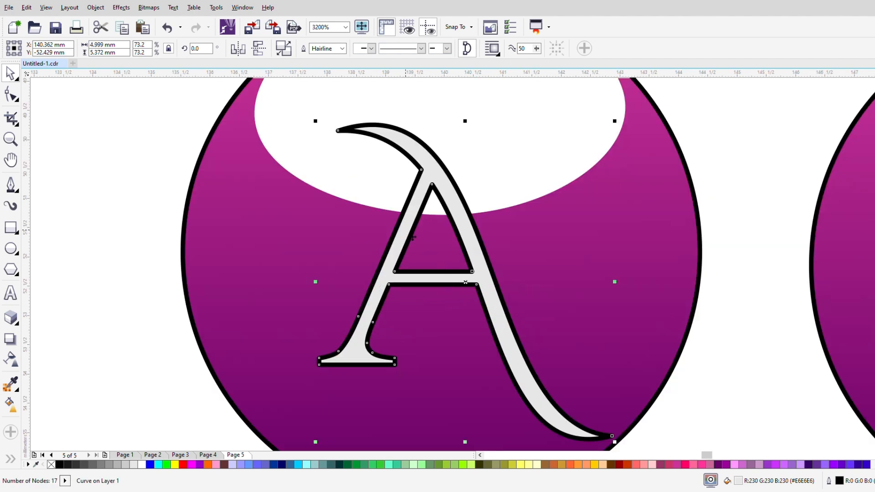
scroll(407, 228, down, 1)
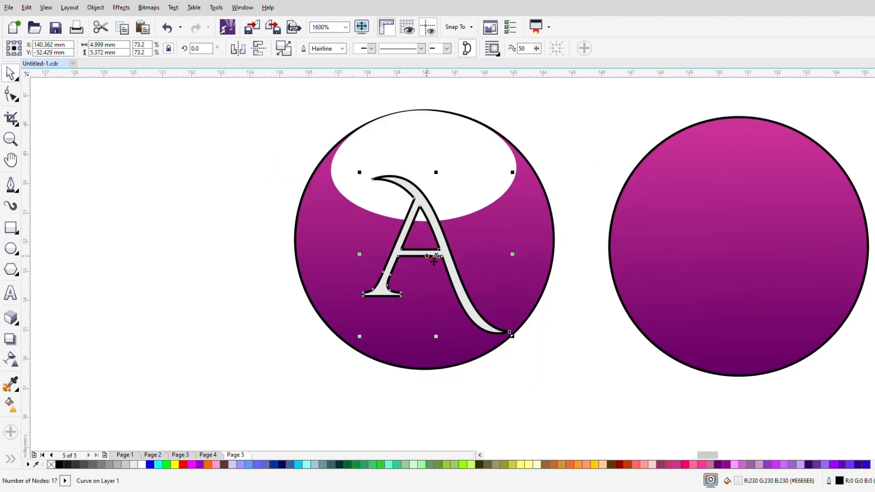
scroll(425, 238, up, 1)
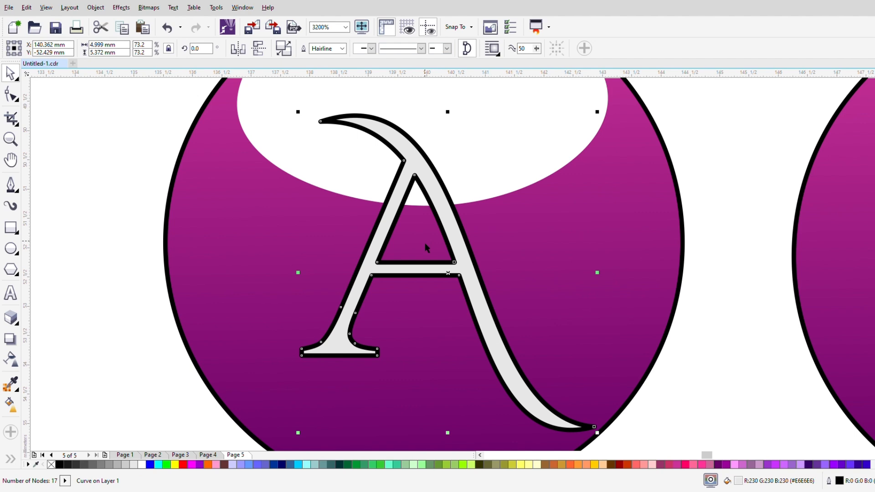
right_click(134, 465)
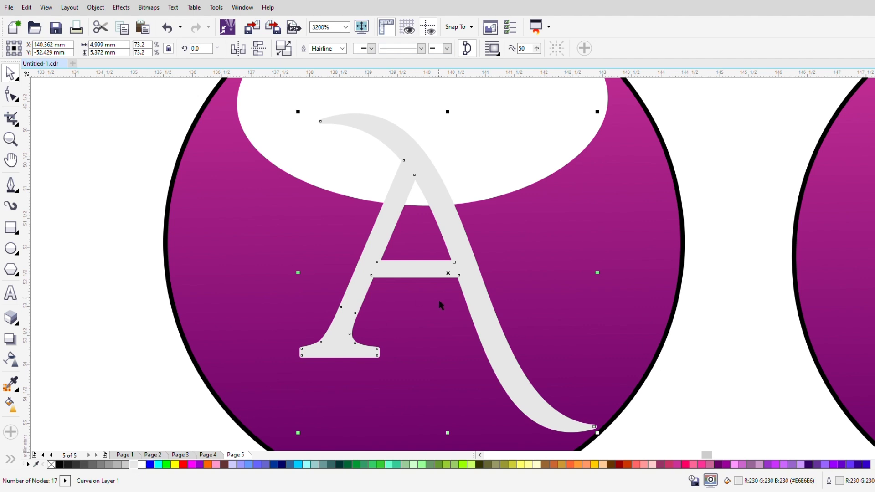
Select the light grey A and apply an outside contour with 1 step and a 0.25 mm offset
scroll(438, 299, down, 1)
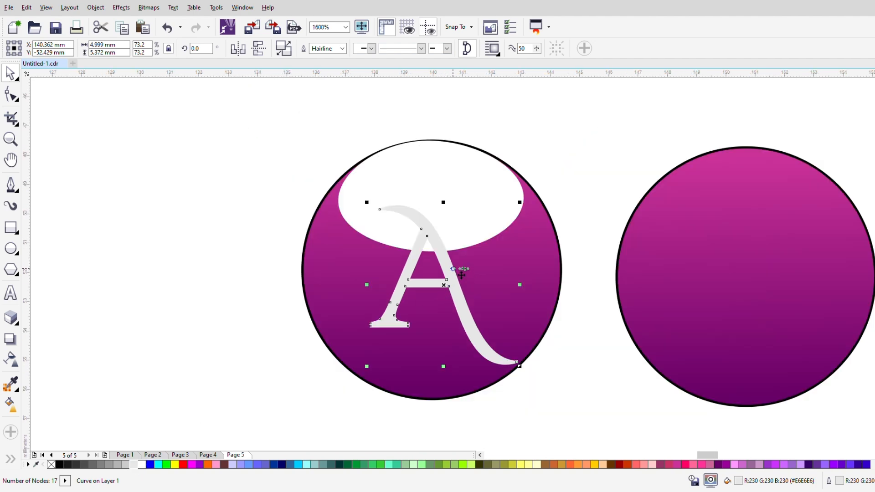
scroll(470, 308, up, 1)
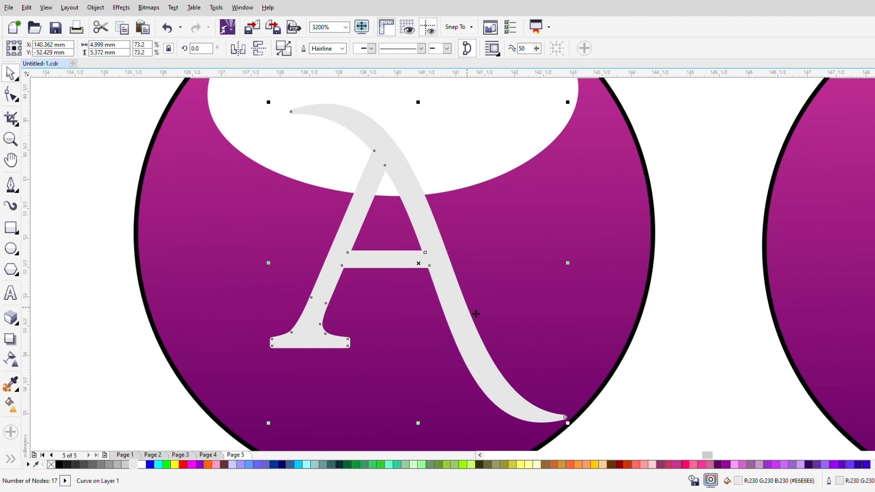
scroll(476, 314, down, 1)
click(565, 375)
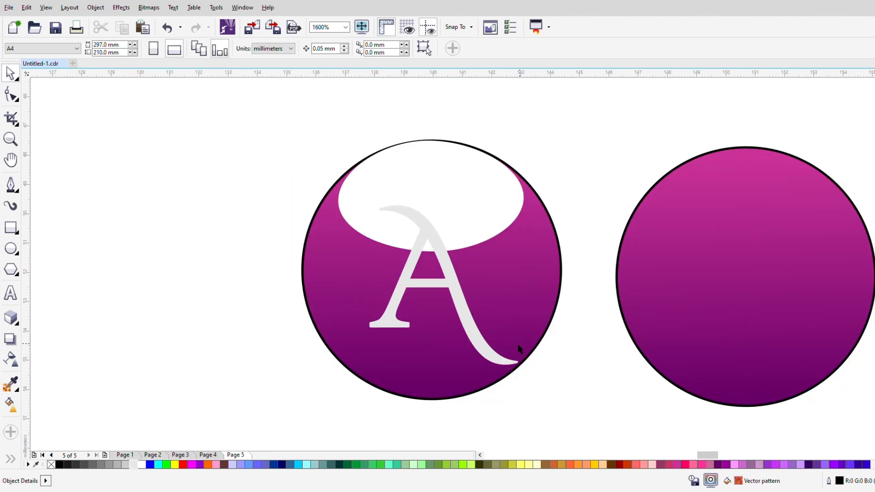
click(446, 286)
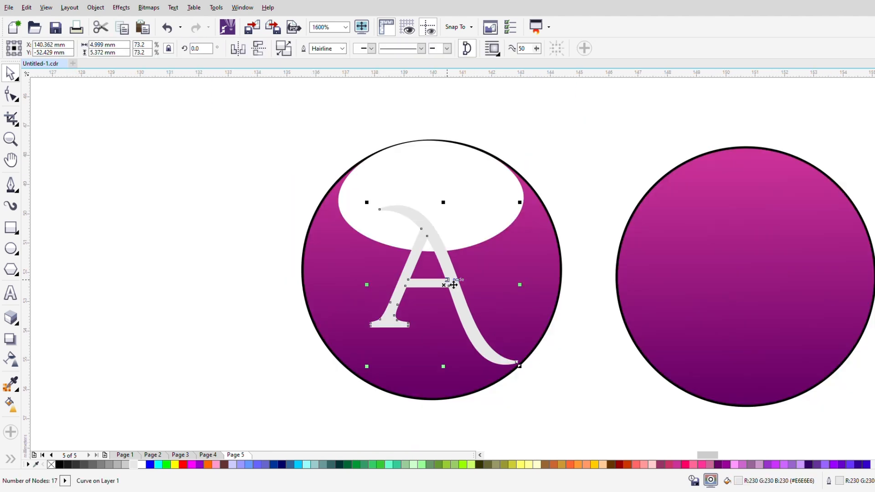
click(19, 325)
click(44, 336)
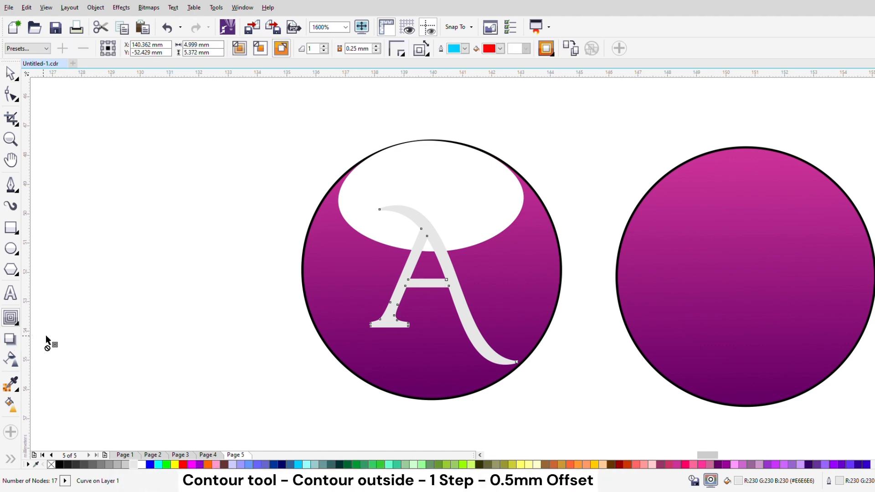
click(281, 49)
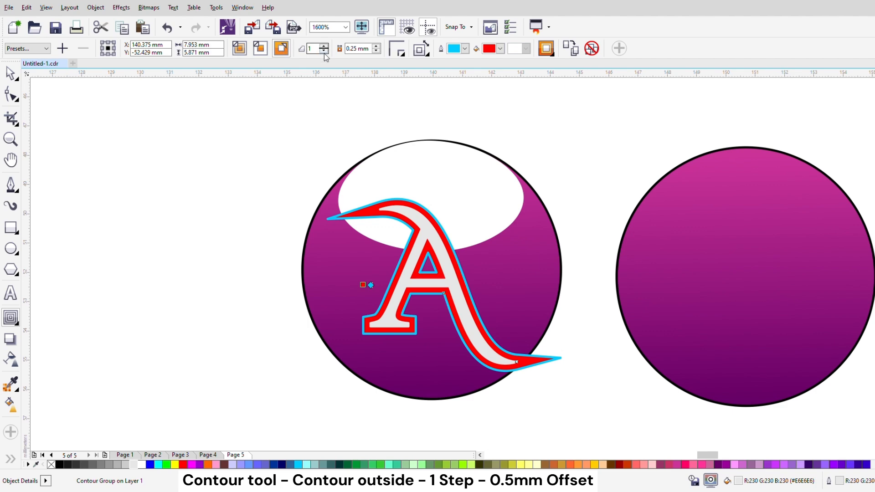
Try a 0.525 mm offset for the A's contour and return it to 0.25 mm
click(376, 52)
double_click(374, 51)
text(0.525)
key(Return)
drag(374, 53, 282, 63)
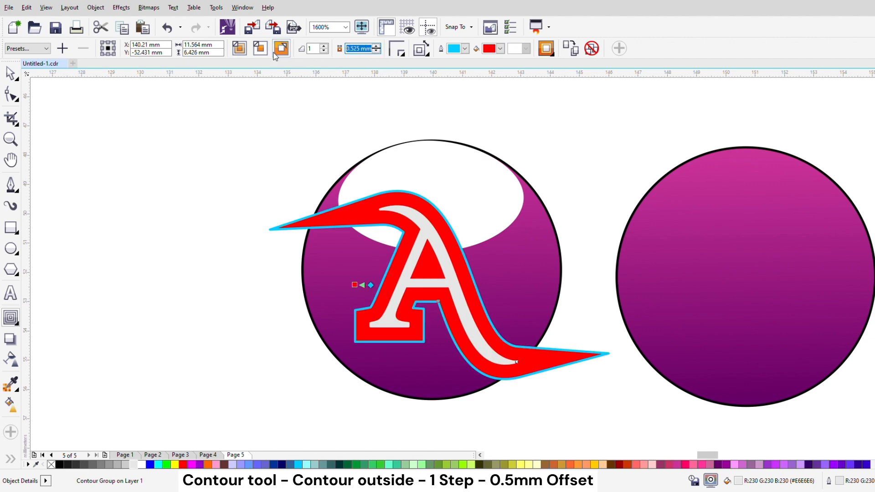
text(0.25)
key(Return)
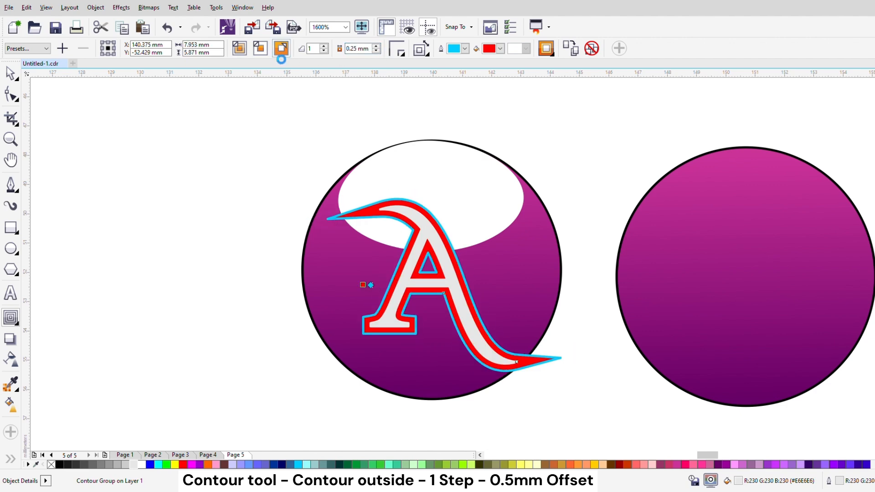
Reduce the offset of the A's contour to 0.025 mm
scroll(420, 239, up, 1)
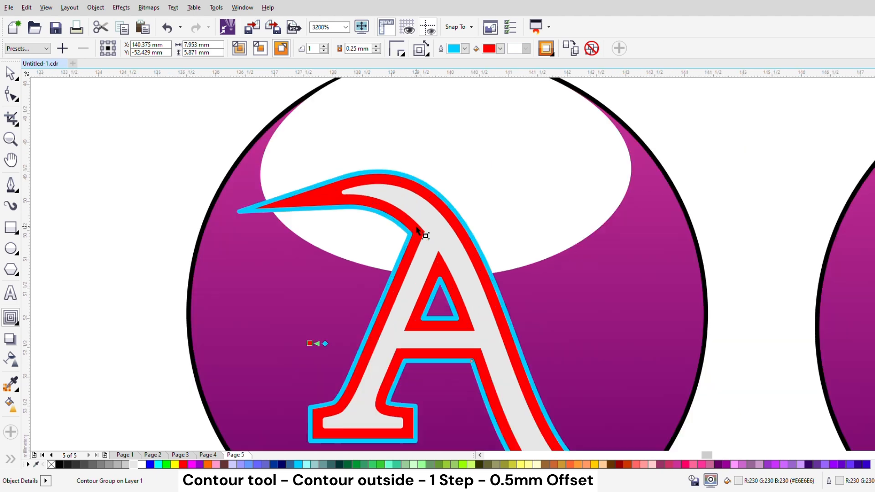
click(10, 73)
scroll(358, 236, down, 1)
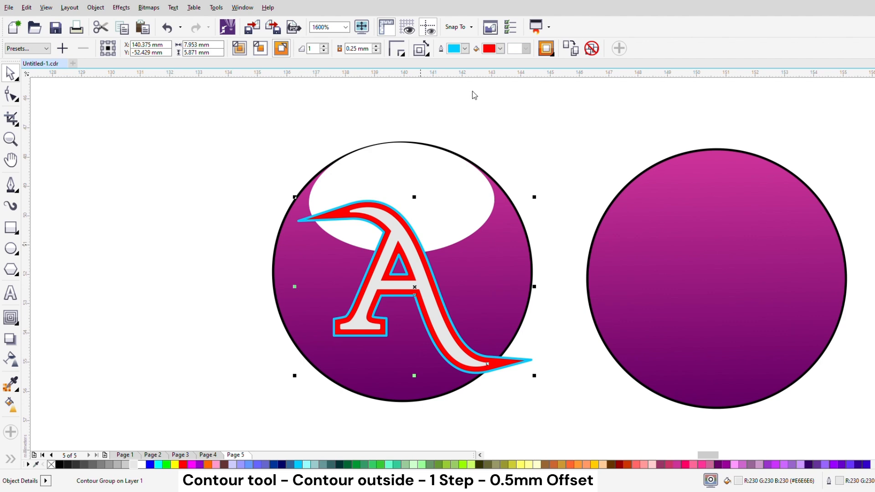
click(378, 52)
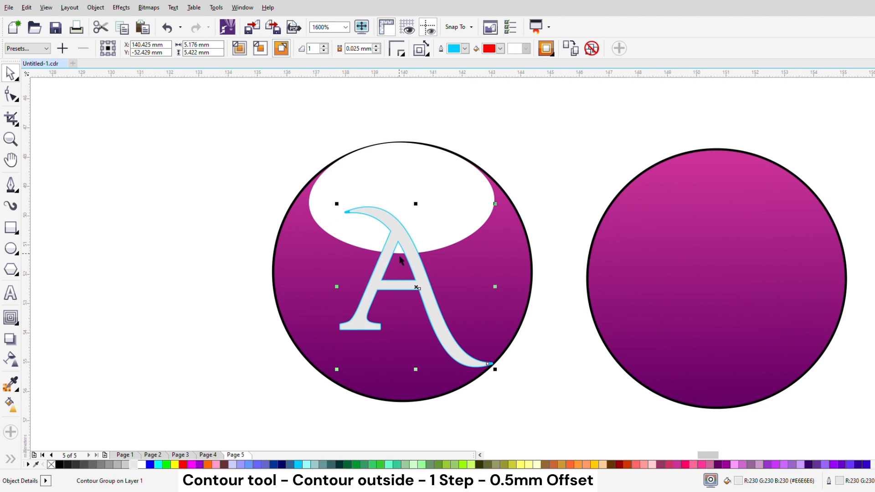
scroll(400, 260, up, 1)
scroll(397, 250, down, 3)
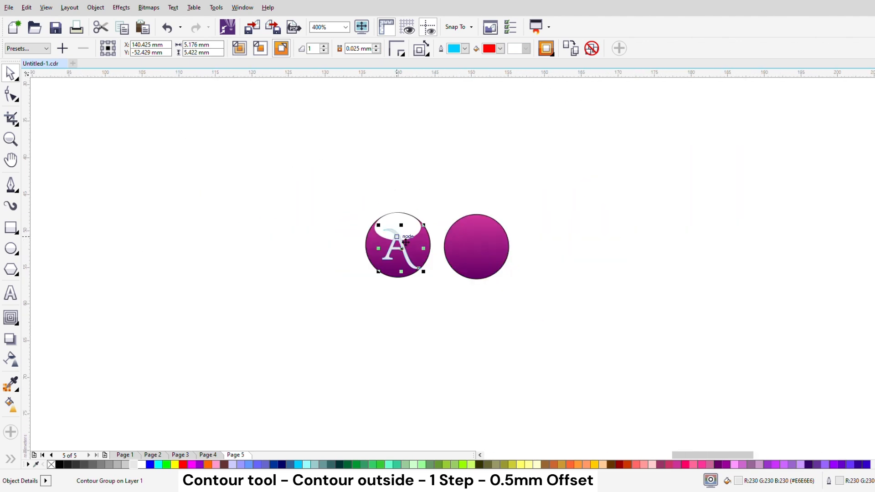
Enlarge the whole logo proportionally until the A measures about 43.6 × 46.9 mm, and delete the spare gradient circle beside it
click(9, 74)
drag(487, 257, 674, 255)
drag(354, 206, 508, 335)
drag(433, 280, 561, 396)
scroll(360, 252, down, 1)
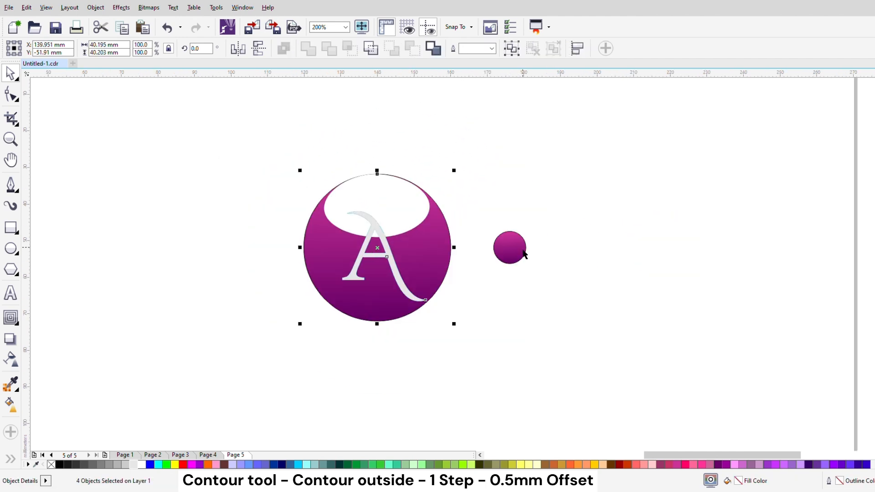
drag(523, 250, 655, 232)
drag(261, 155, 524, 393)
click(650, 243)
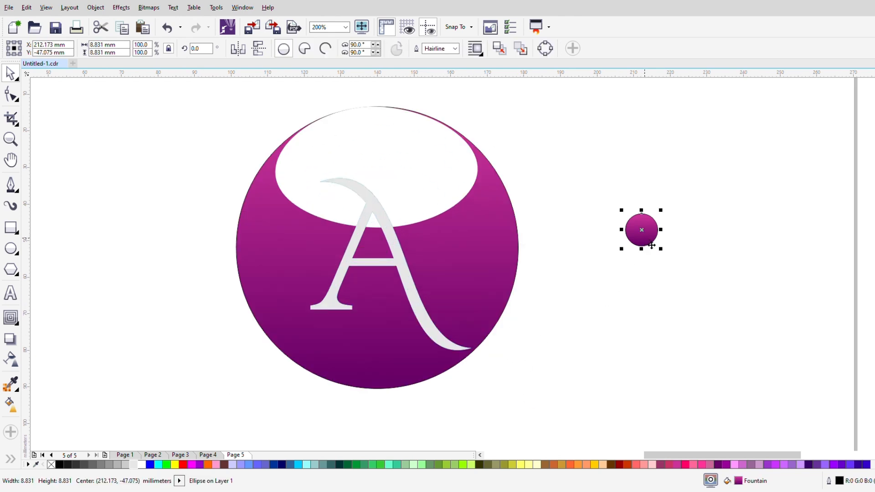
key(Delete)
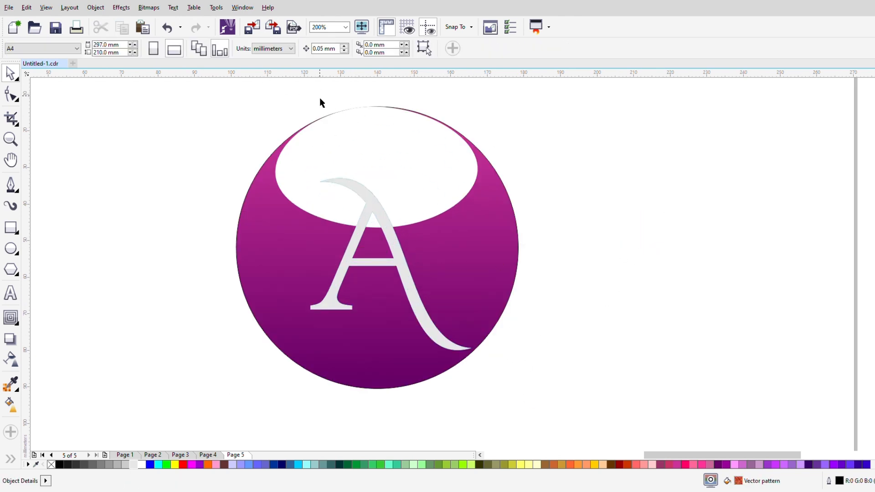
Try offsets of 0.525 mm and 1.0 mm for the enlarged A's outside contour
click(400, 177)
scroll(387, 223, up, 2)
click(396, 254)
click(11, 318)
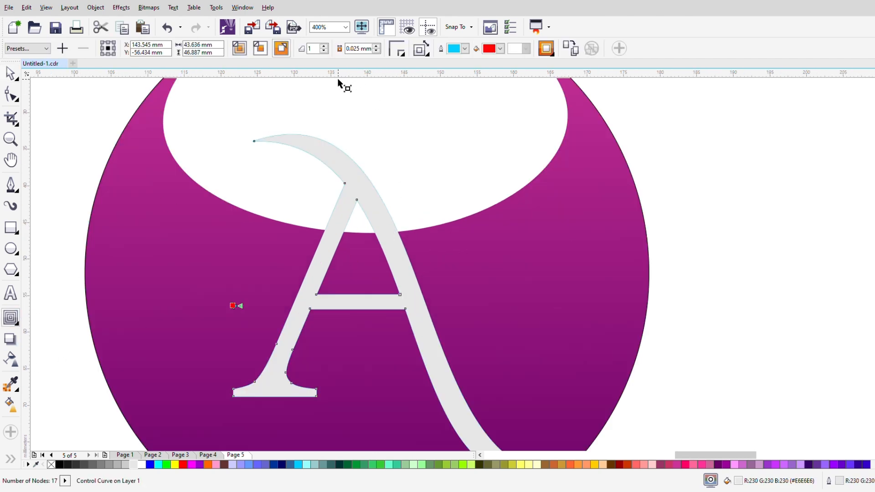
click(377, 46)
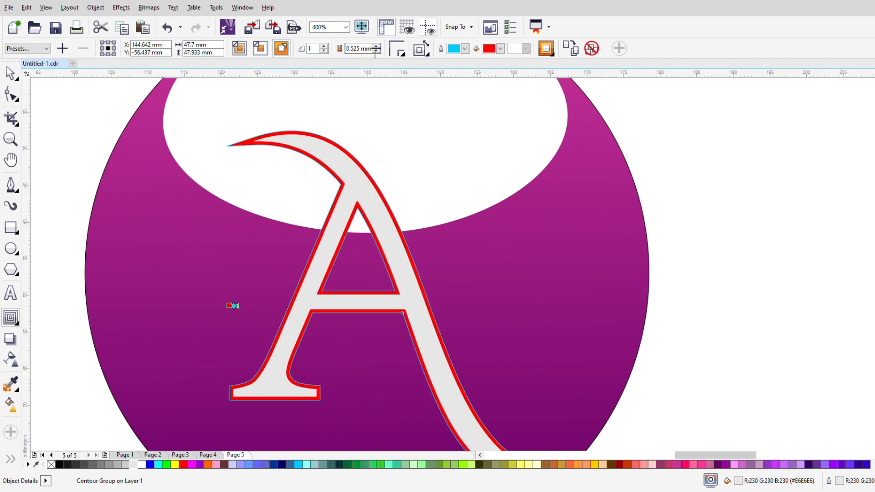
drag(367, 51, 332, 54)
text(0.)
key(Return)
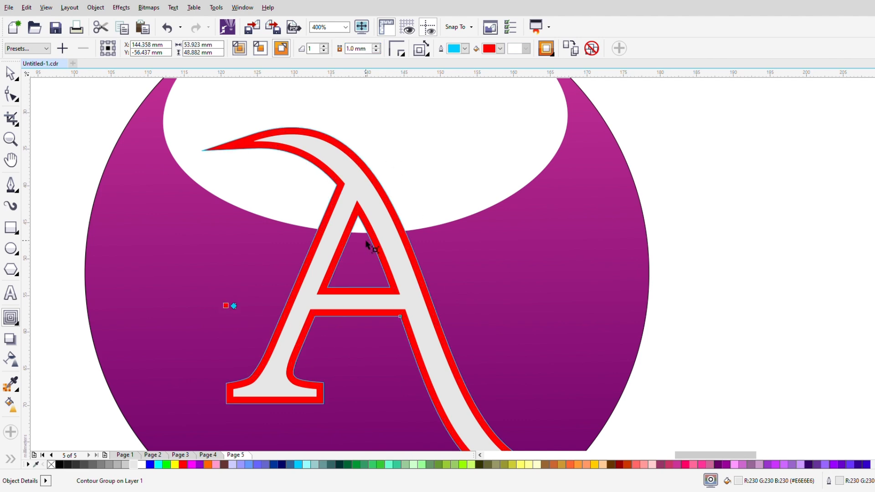
scroll(386, 247, down, 1)
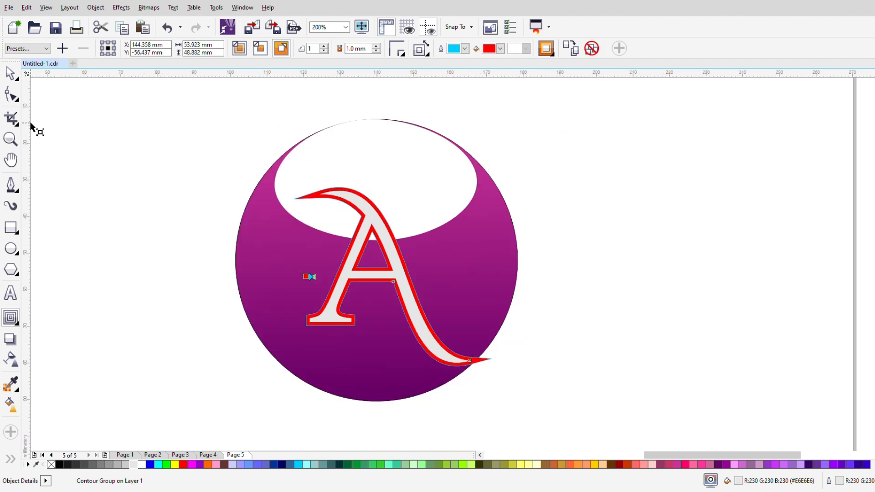
Set the offset of the enlarged A's outside contour to 0.5 mm
click(9, 72)
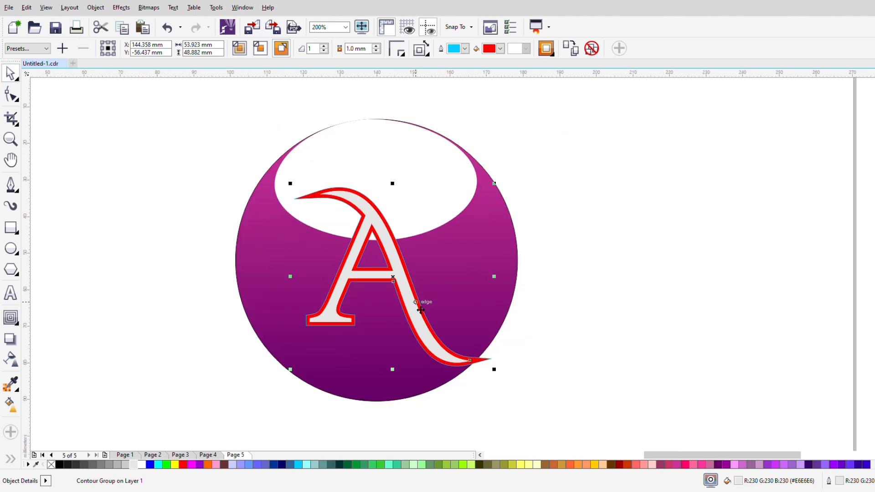
drag(369, 49, 330, 56)
text(0.5)
key(Return)
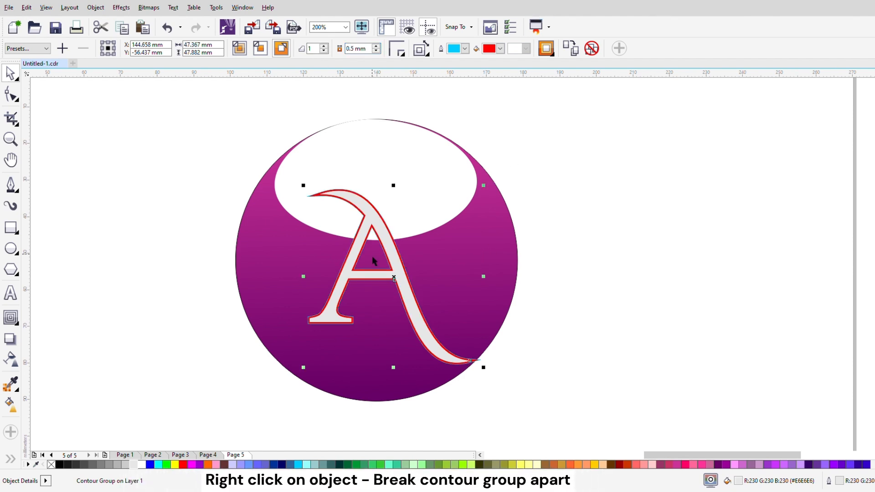
Break the A's contour group apart, test the separated red outer curve by moving it, and undo that move
scroll(372, 256, up, 2)
scroll(460, 242, down, 1)
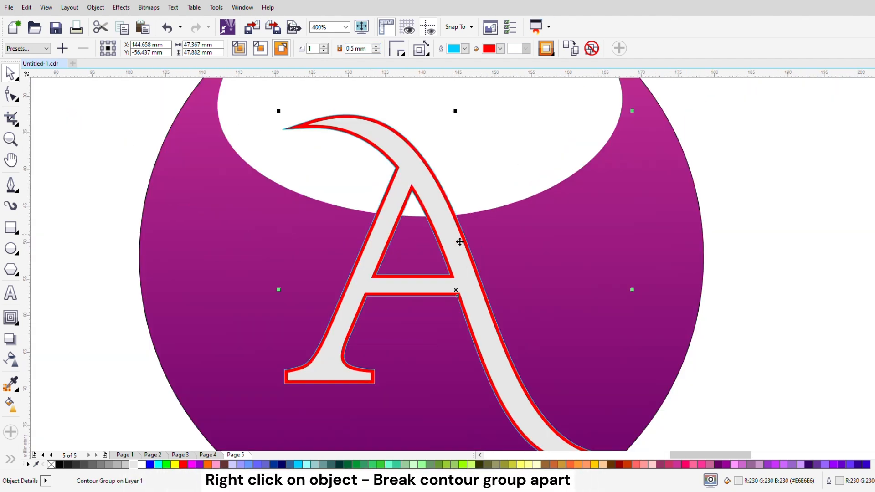
click(495, 261)
key(Escape)
drag(495, 317, 529, 308)
key(ctrl+z)
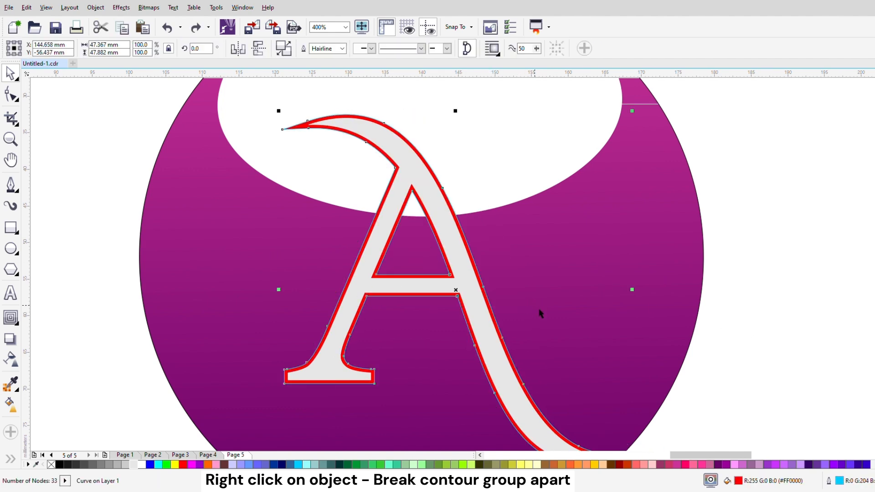
click(792, 349)
Fill the outer A curve with white (#FFFFFF) and remove its outline
scroll(399, 274, down, 1)
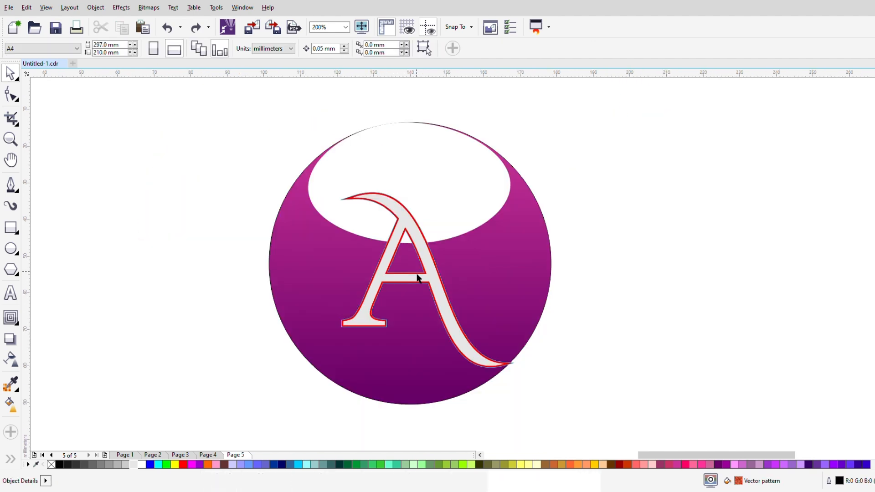
scroll(417, 275, up, 1)
click(10, 404)
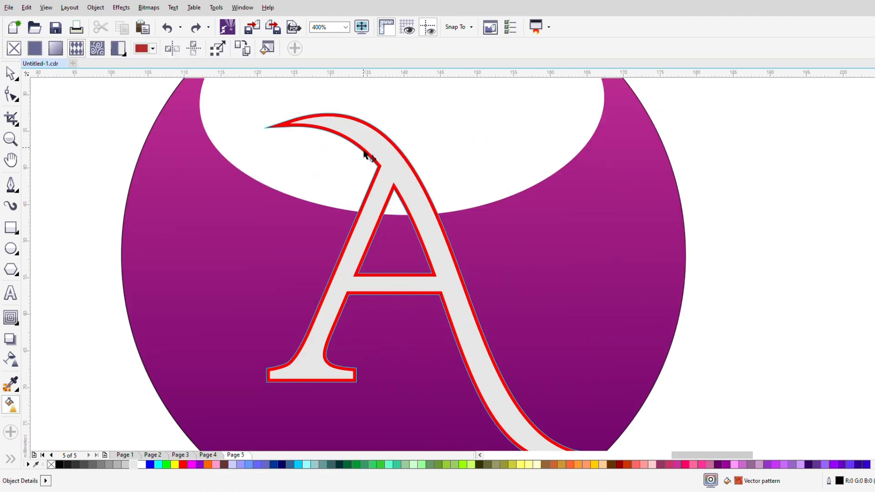
click(377, 133)
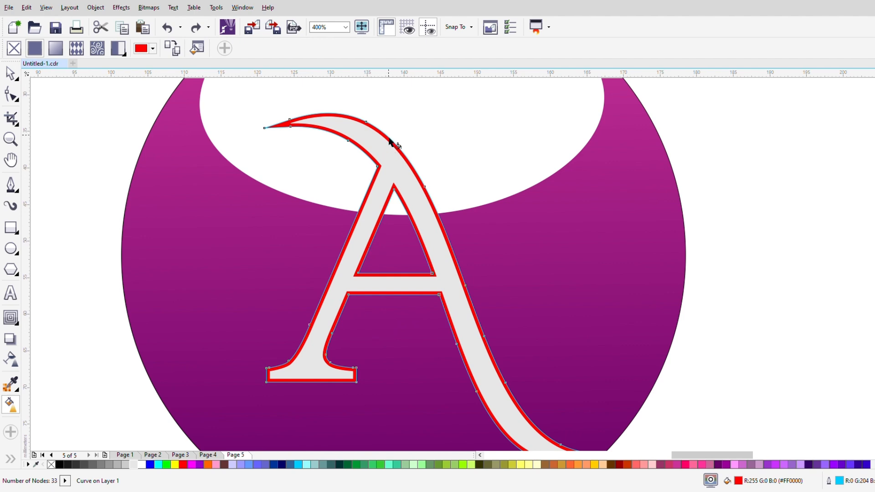
click(142, 466)
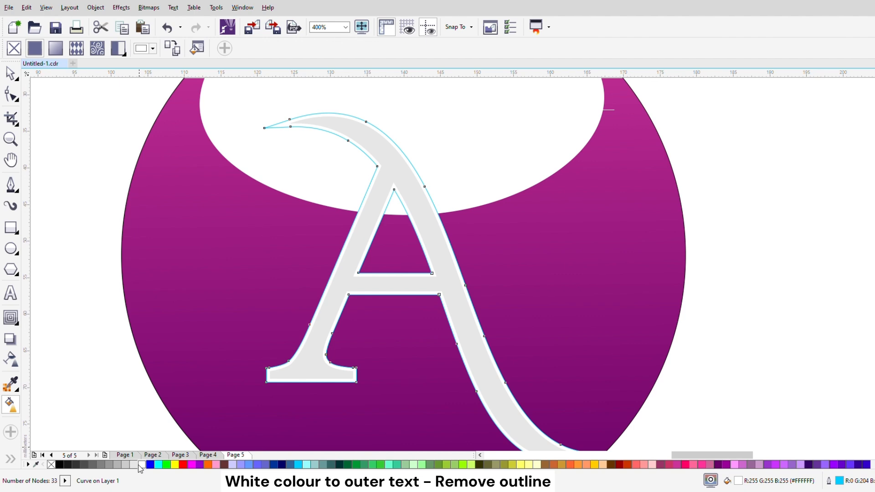
click(133, 465)
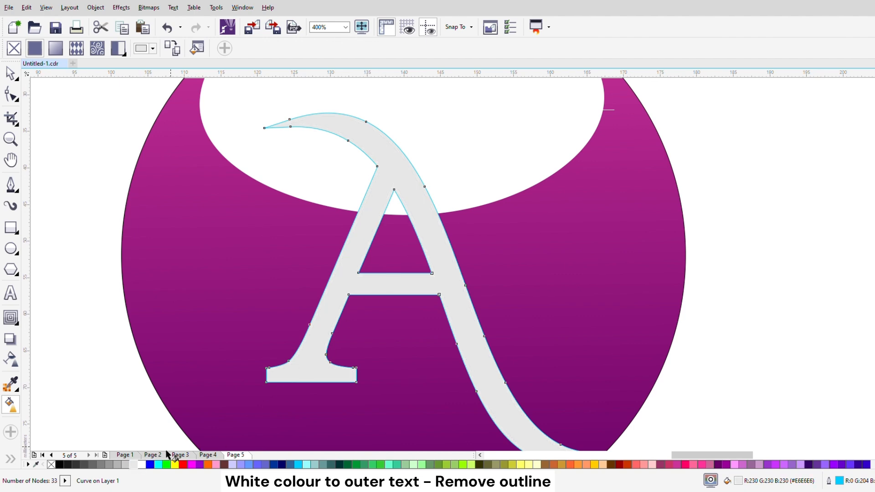
click(142, 465)
scroll(395, 160, down, 2)
scroll(391, 152, up, 2)
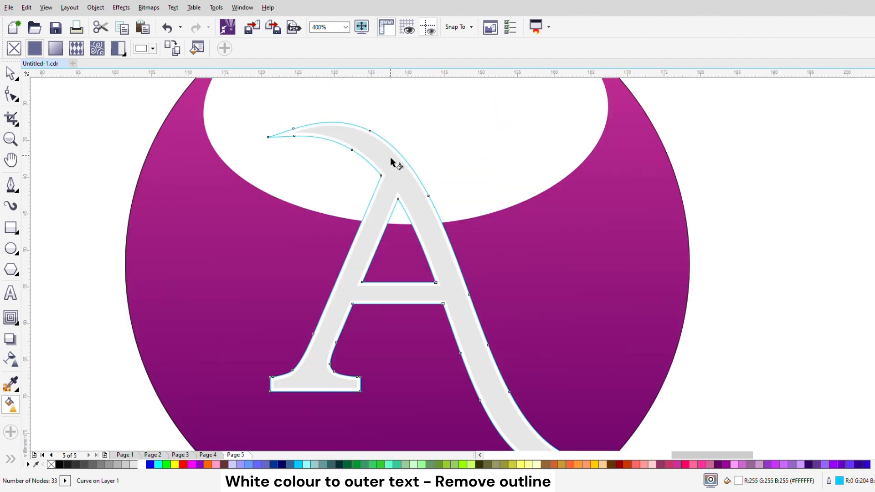
right_click(51, 465)
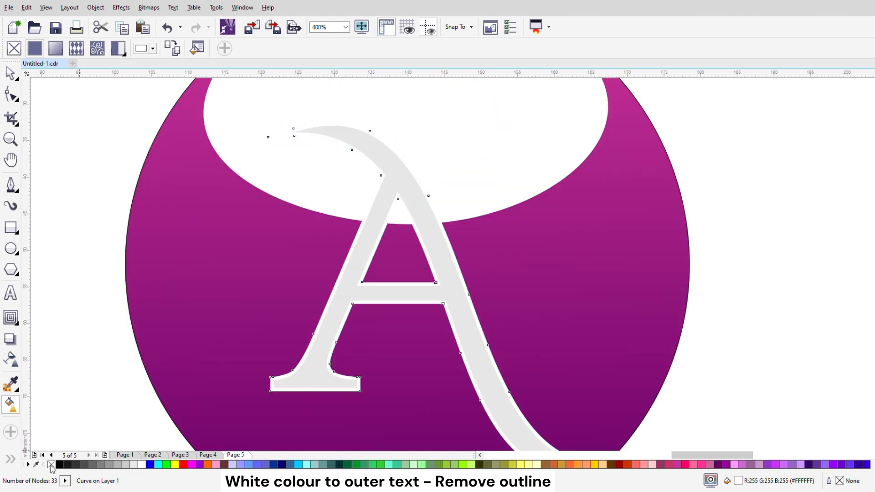
Add an outside contour with 1 step and a 0.5 mm offset to the white outer A
click(10, 73)
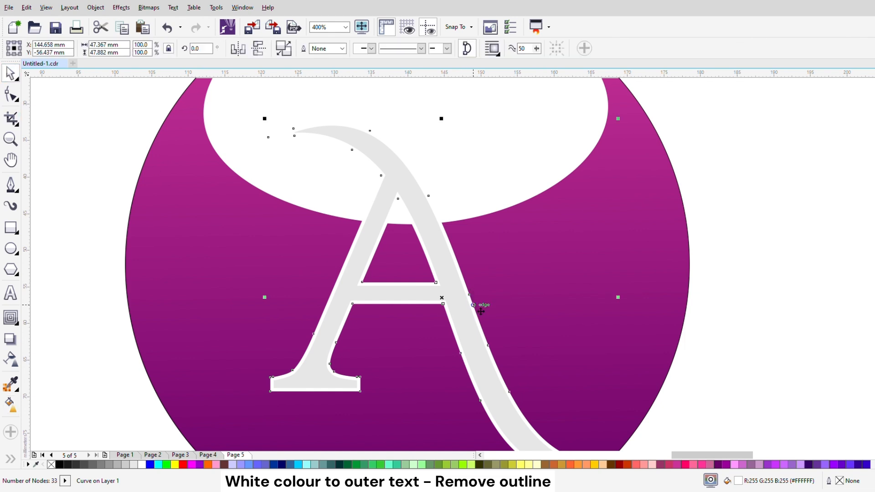
click(468, 300)
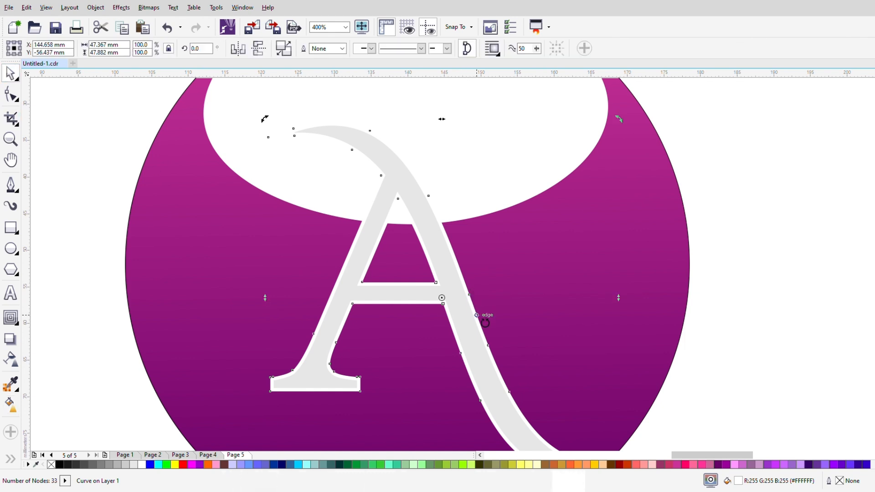
click(10, 317)
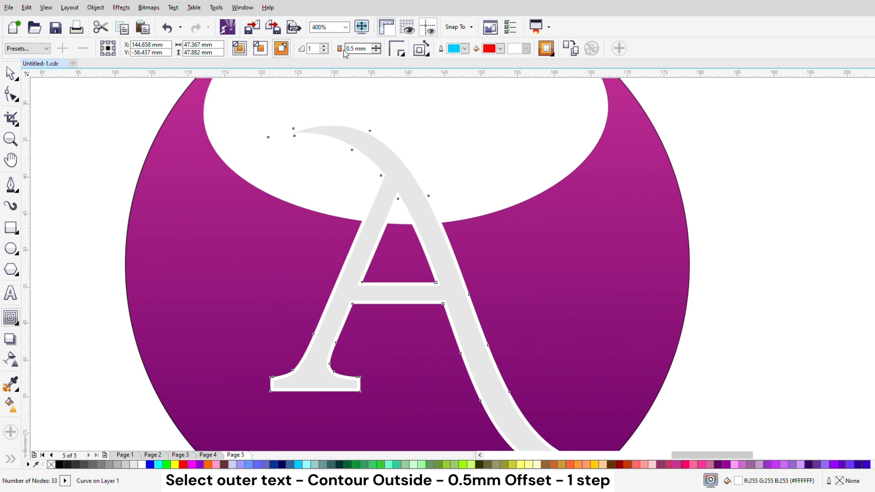
click(289, 50)
key(space)
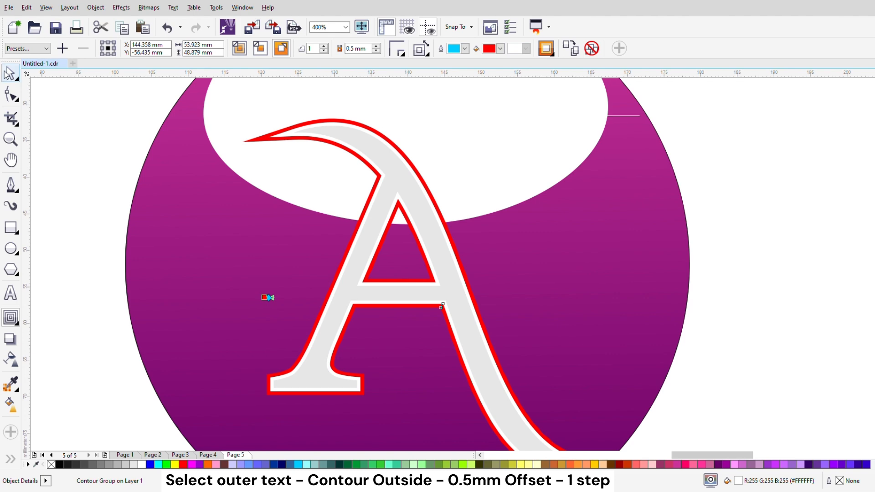
scroll(418, 206, down, 1)
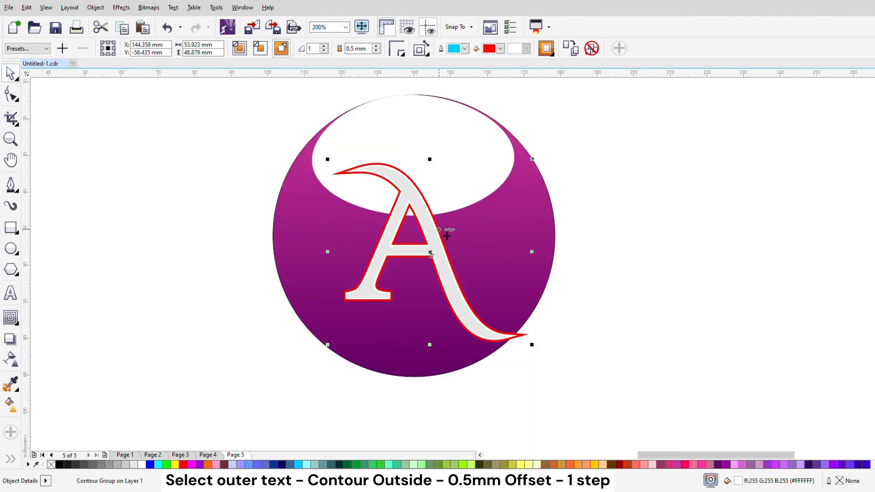
Break the white A's contour group apart, test the separated red curve by moving it, and undo that move
key(ctrl+k)
click(439, 243)
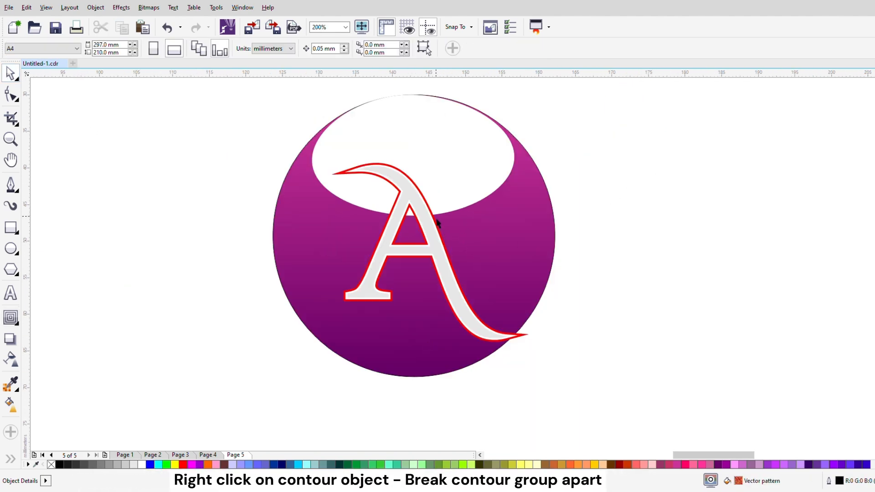
scroll(439, 244, up, 1)
drag(439, 242, 497, 223)
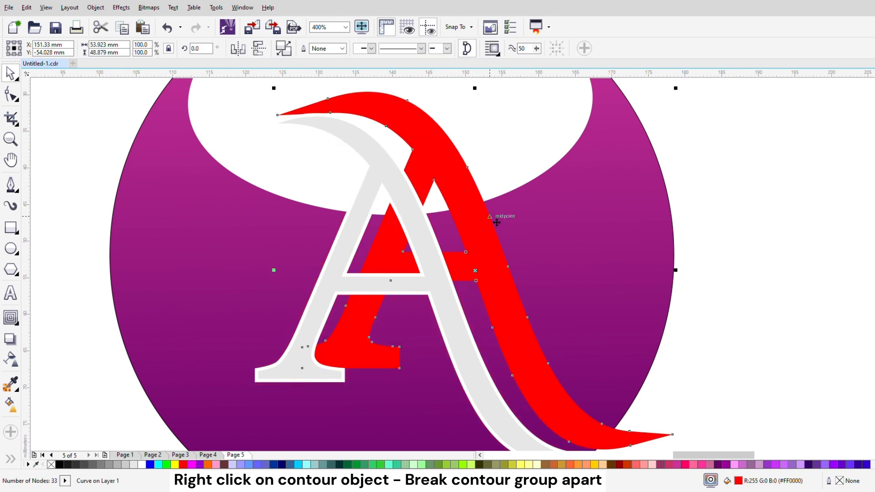
key(ctrl+z)
scroll(456, 184, down, 1)
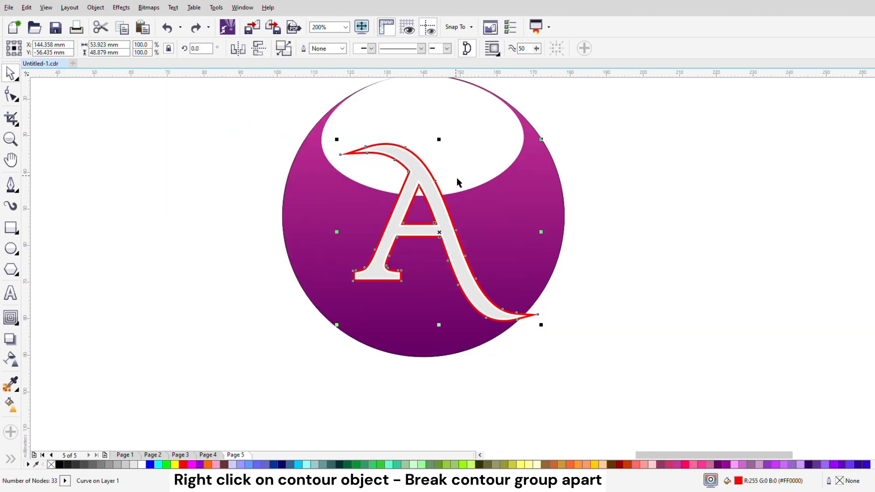
Cut the red A shape out of the white ellipse with Back Minus Front, then test-move the trimmed ellipse and undo the move
key(ctrl+k)
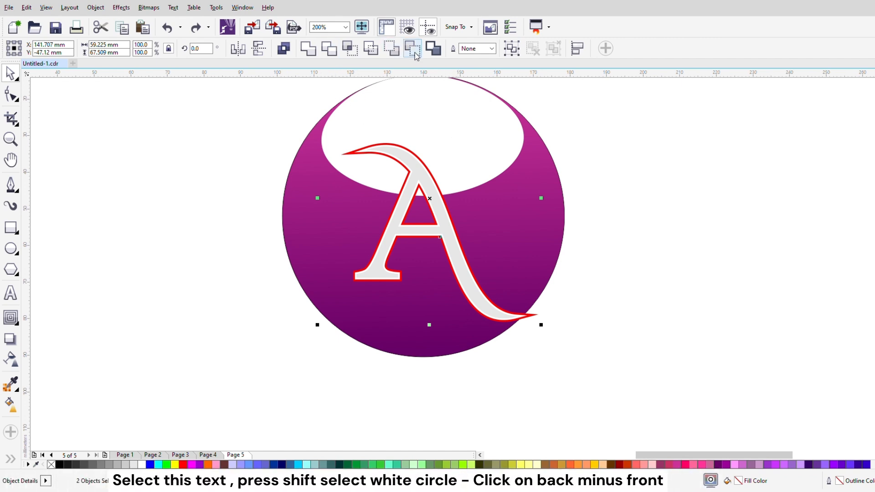
click(611, 168)
scroll(437, 146, up, 2)
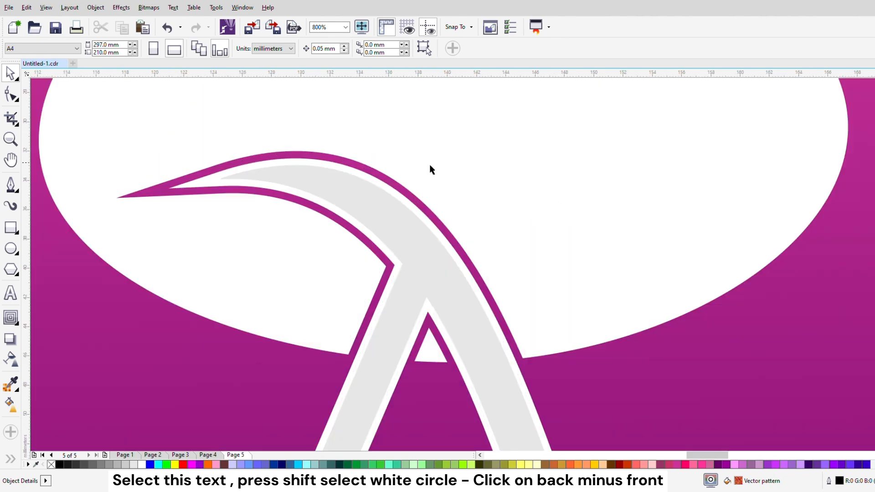
scroll(430, 166, down, 3)
drag(441, 163, 474, 177)
scroll(452, 128, up, 1)
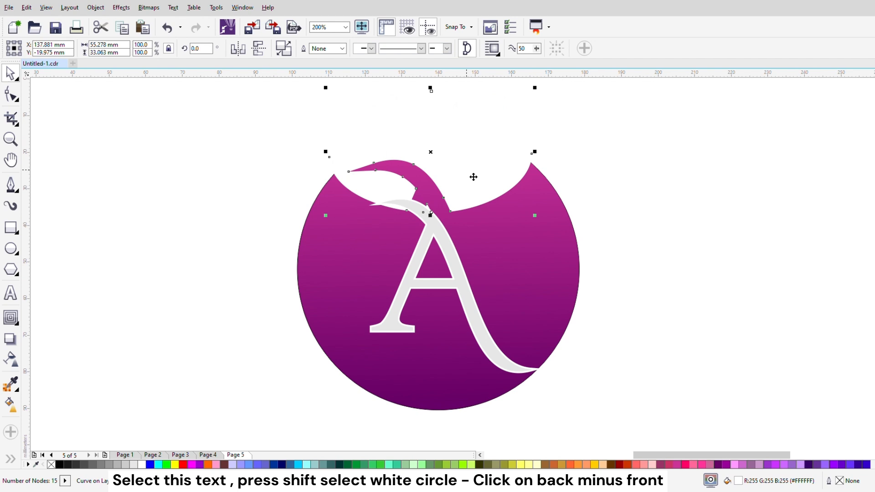
key(ctrl+z)
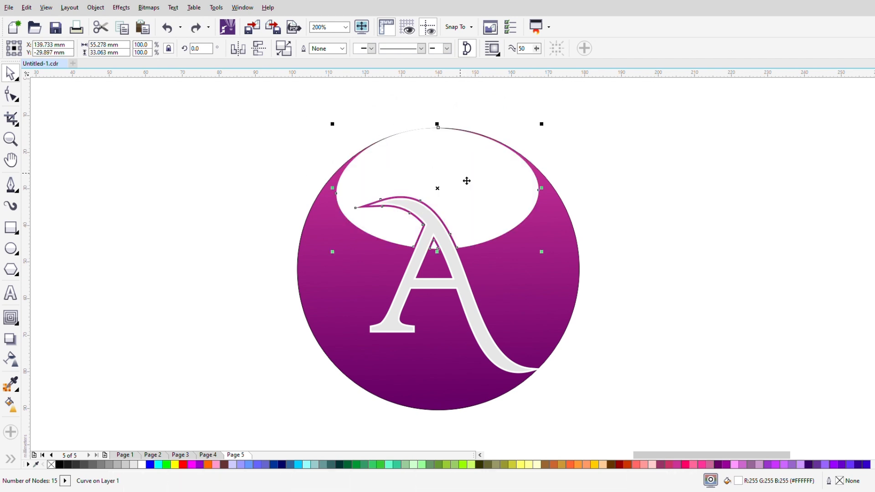
Break the trimmed white ellipse apart and delete the small white triangle inside the A's opening
scroll(465, 179, up, 2)
scroll(501, 294, down, 1)
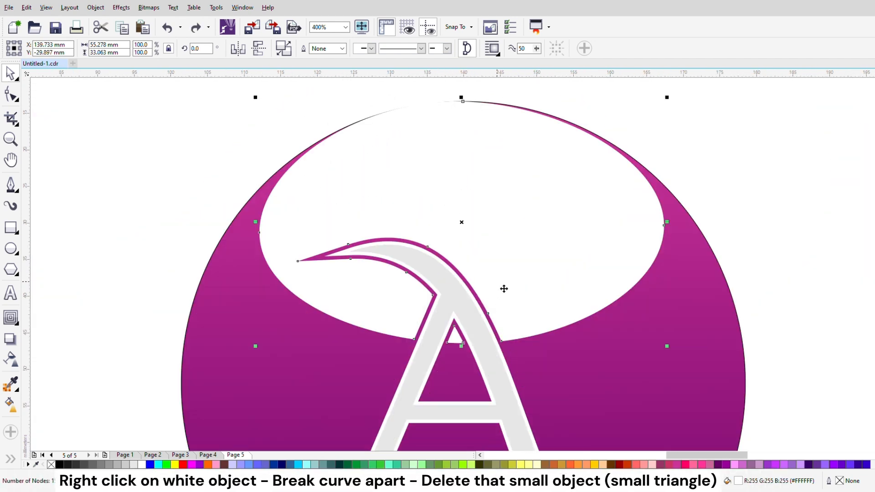
key(ctrl+k)
click(456, 346)
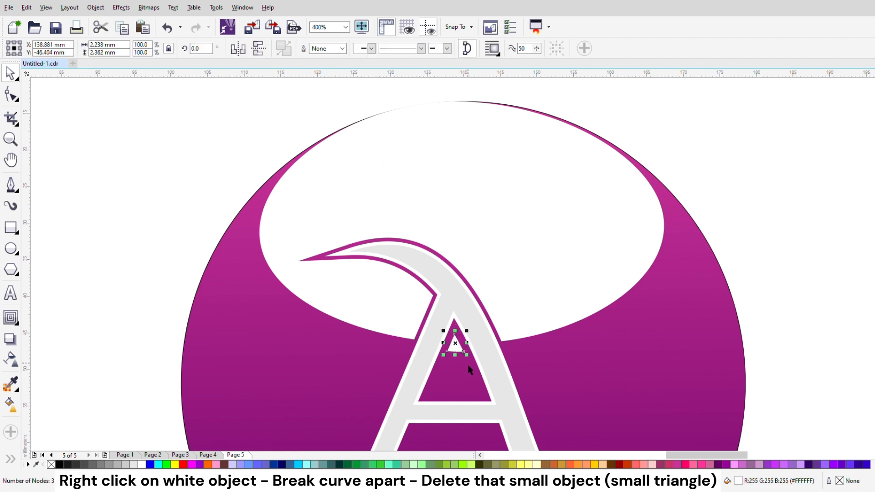
key(Delete)
scroll(442, 382, down, 2)
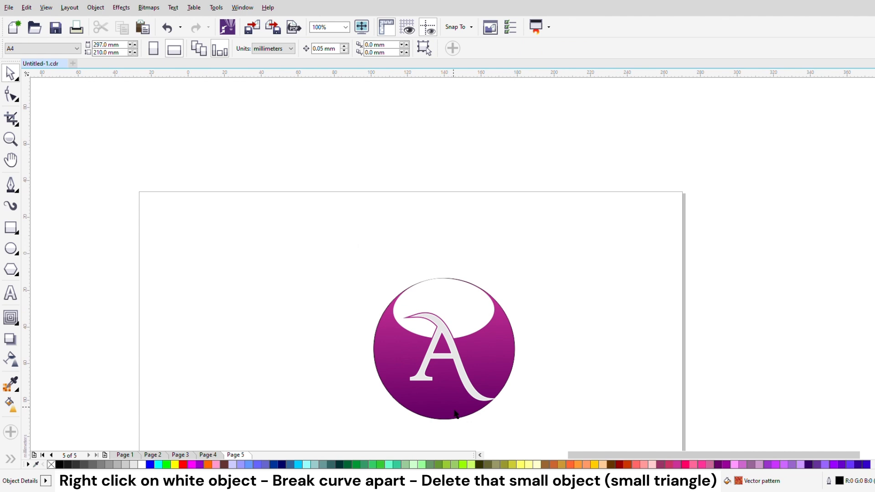
scroll(456, 413, up, 1)
scroll(442, 382, up, 1)
scroll(436, 303, down, 1)
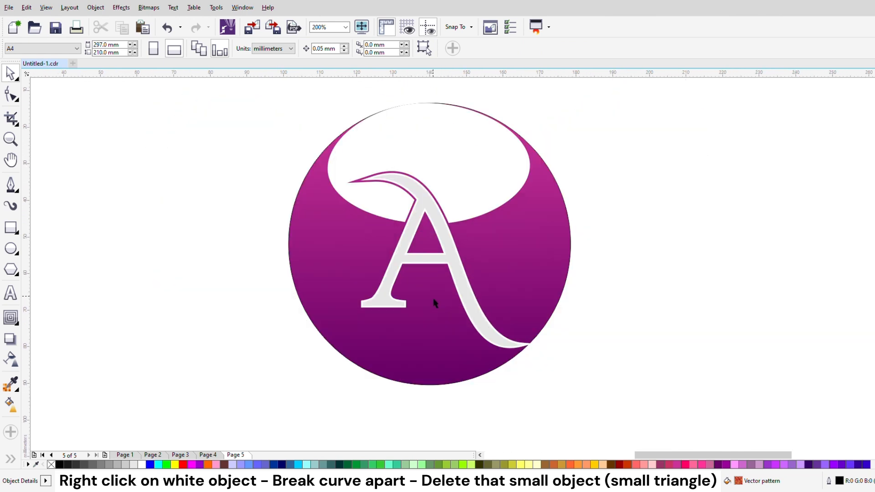
Apply a linear transparency to the white highlight, fading from above the circle down to the A's upper tip at about -94.6°
click(468, 196)
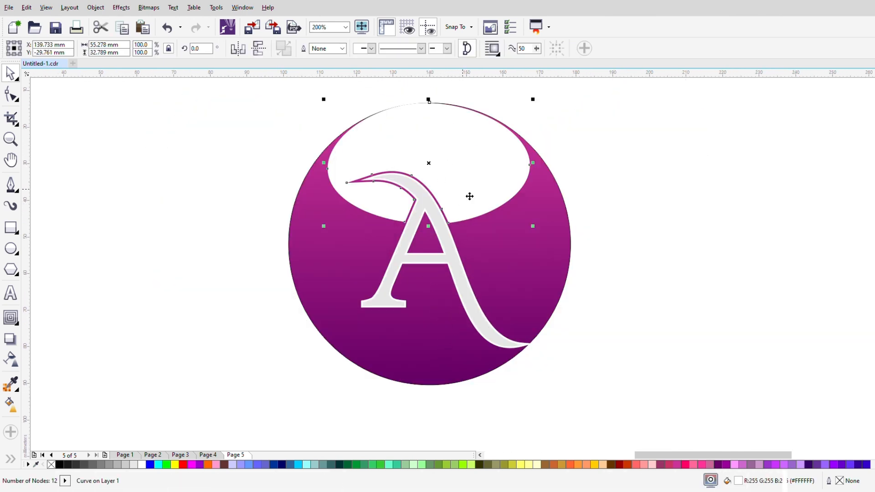
click(10, 359)
drag(424, 92, 421, 217)
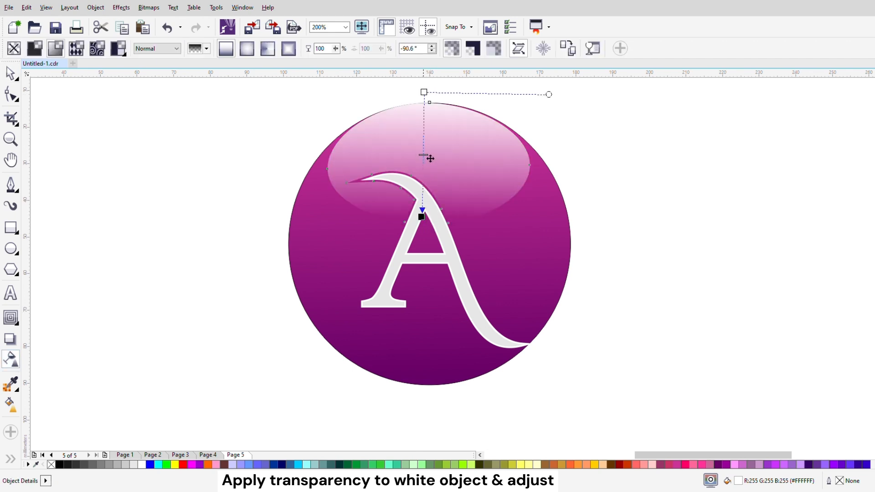
scroll(416, 114, down, 1)
drag(418, 104, 416, 99)
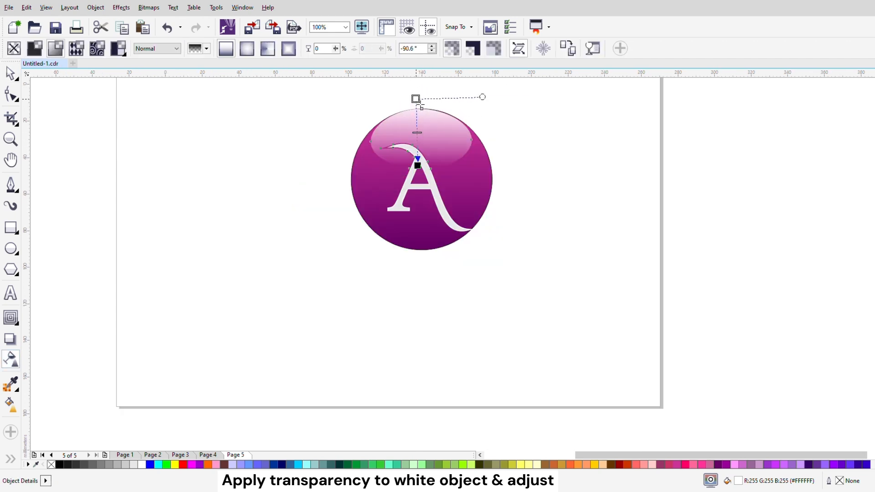
scroll(425, 117, up, 1)
drag(420, 219, 403, 172)
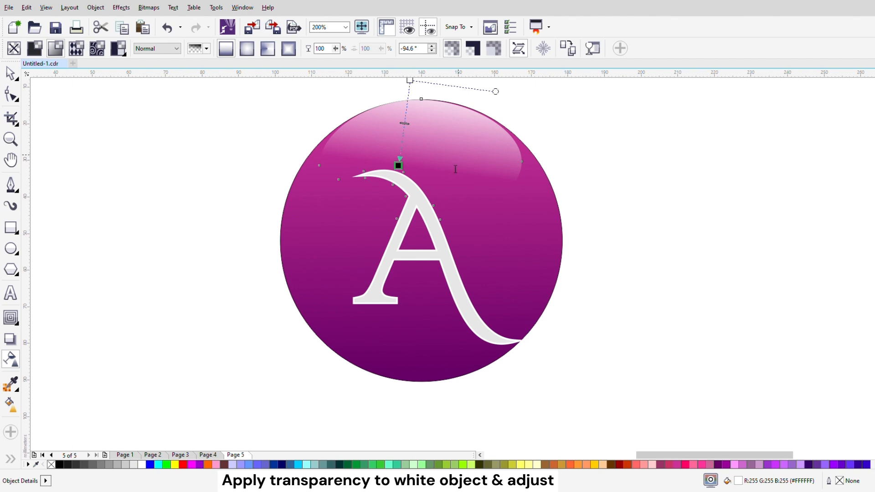
Try a short sideways transparency gradient across the white highlight, then undo it
drag(404, 160, 430, 150)
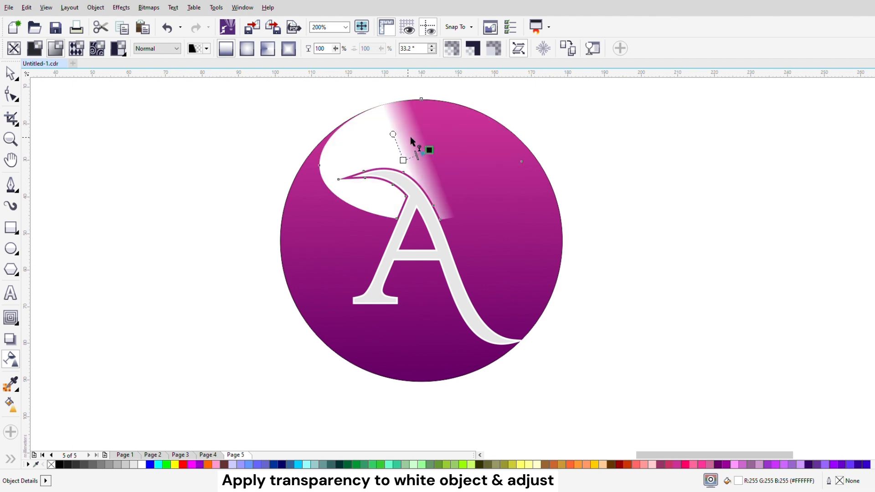
key(ctrl+z)
scroll(426, 117, down, 3)
scroll(421, 106, up, 3)
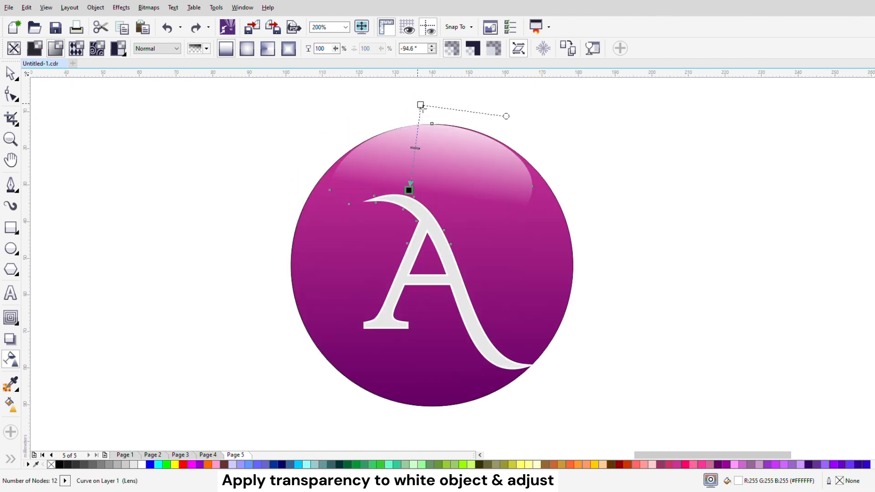
Redirect the highlight's transparency diagonally, from above the circle's upper left to just above the A, at about -81.3°
scroll(427, 108, up, 2)
scroll(417, 127, down, 2)
drag(416, 122, 440, 196)
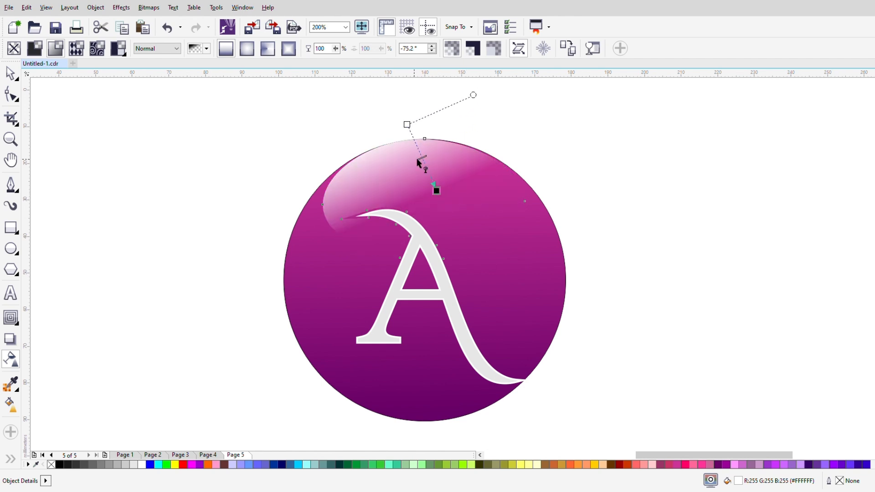
drag(407, 124, 394, 110)
drag(438, 197, 423, 212)
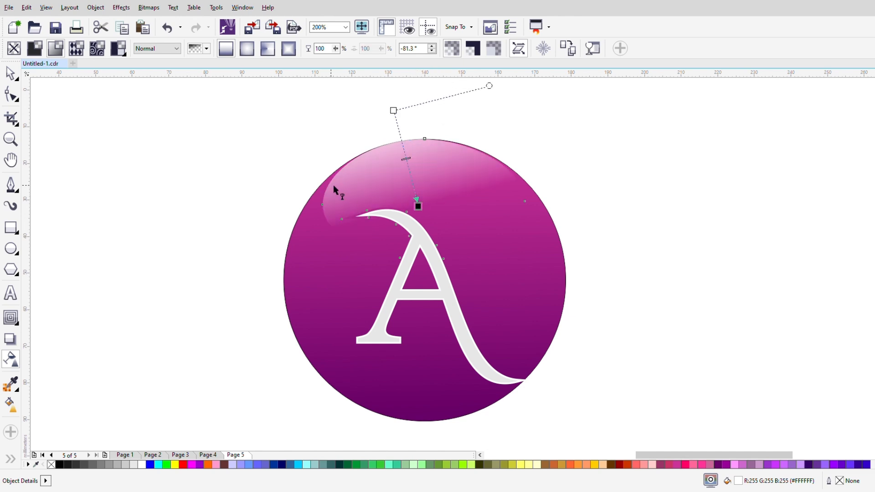
Reshape the highlight by moving its leftmost node slightly outward toward the circle's left edge, then deselect it
click(10, 72)
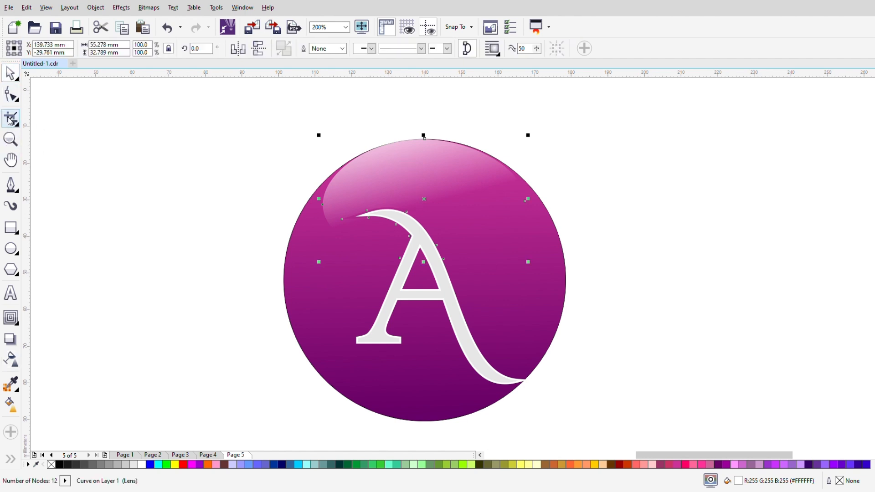
click(11, 96)
drag(321, 203, 314, 204)
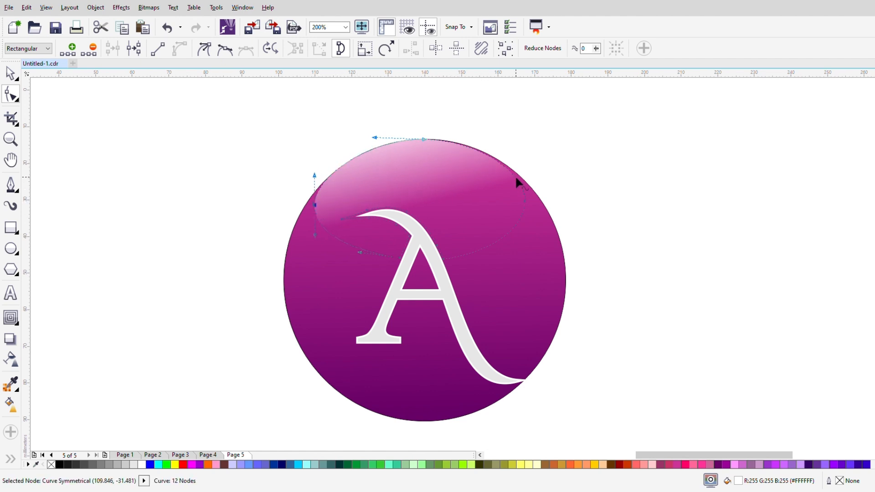
click(11, 73)
click(193, 160)
scroll(274, 160, down, 2)
scroll(279, 162, up, 2)
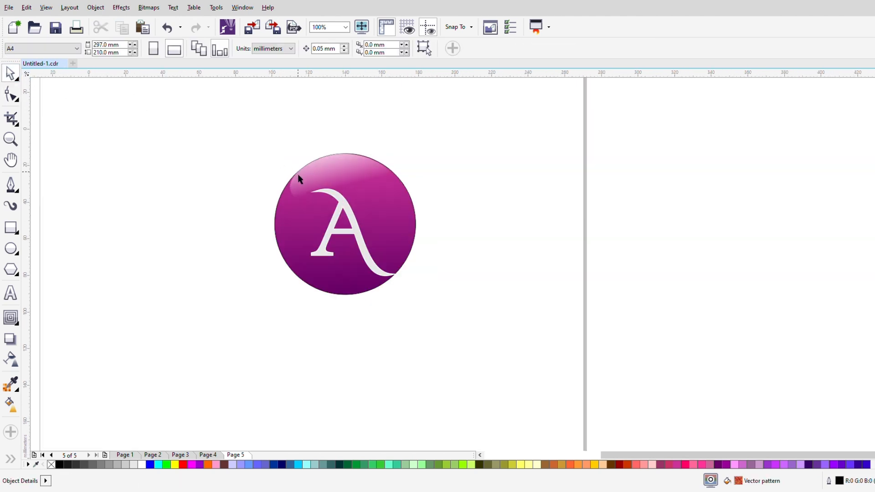
scroll(331, 165, down, 1)
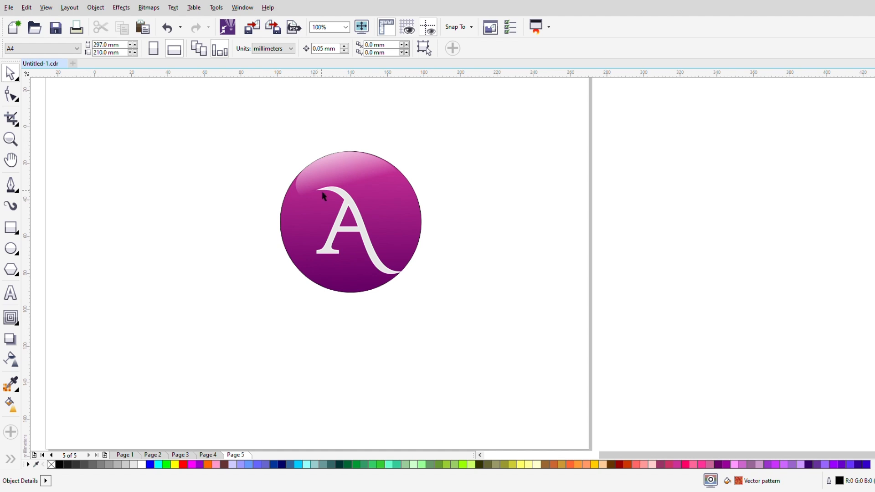
scroll(337, 187, up, 1)
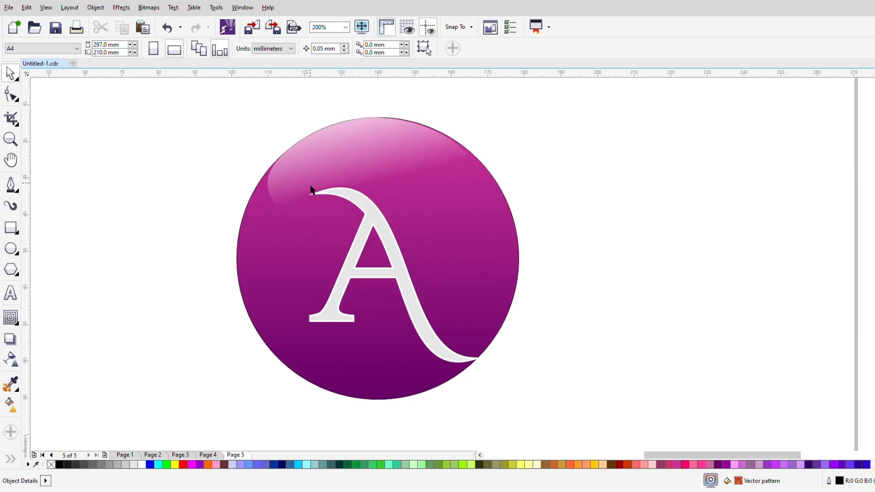
Apply a vertical linear fountain fill to the inner grey A, running from its top to below its foot
click(453, 271)
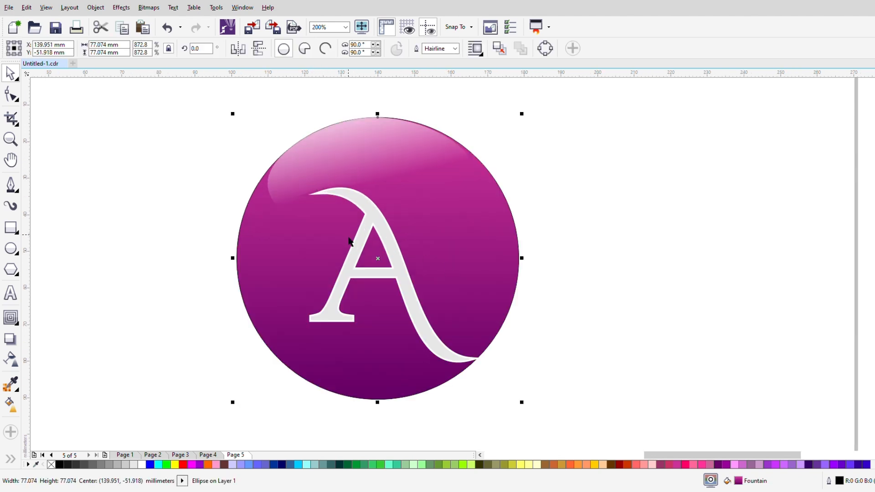
scroll(332, 208, up, 1)
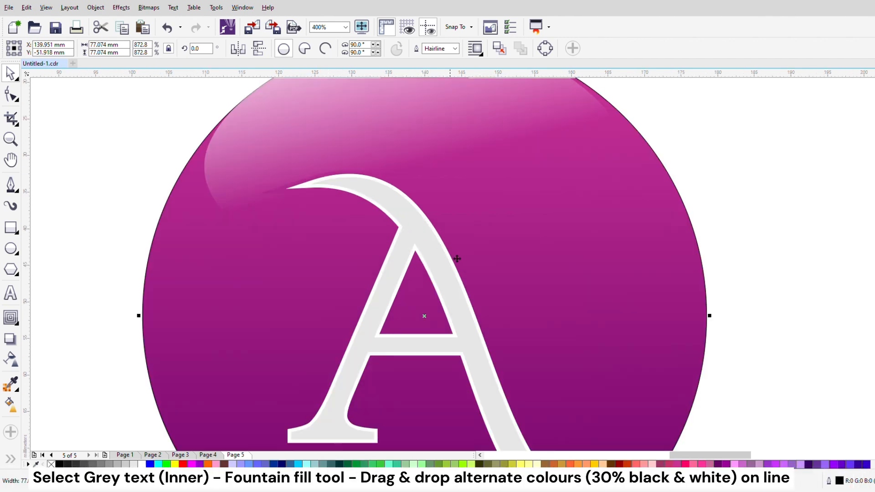
scroll(433, 267, down, 1)
click(433, 273)
scroll(419, 261, up, 1)
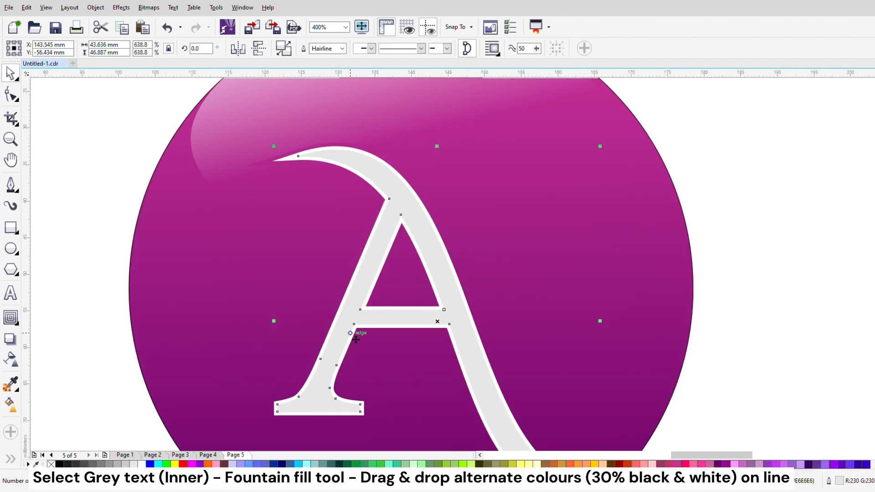
click(10, 405)
scroll(296, 162, down, 1)
drag(327, 155, 330, 352)
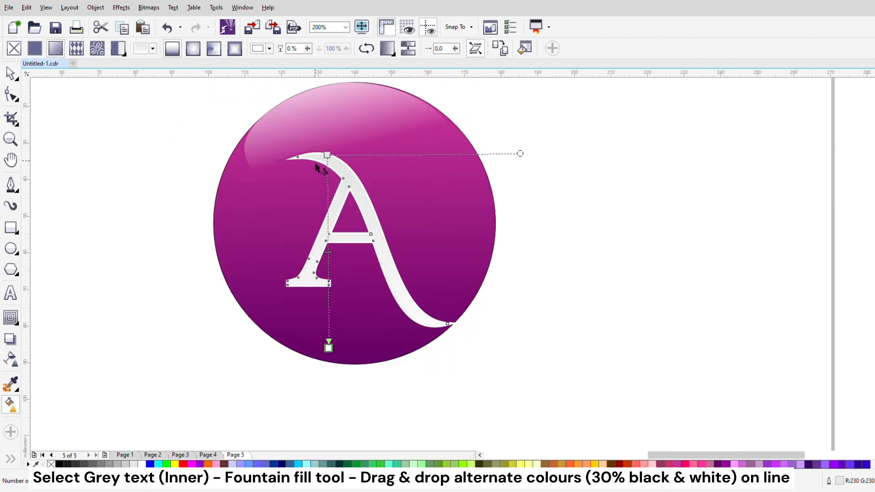
Set the A gradient's starting colour to 30% black and add a white colour stop at 10%
scroll(322, 168, up, 1)
click(340, 151)
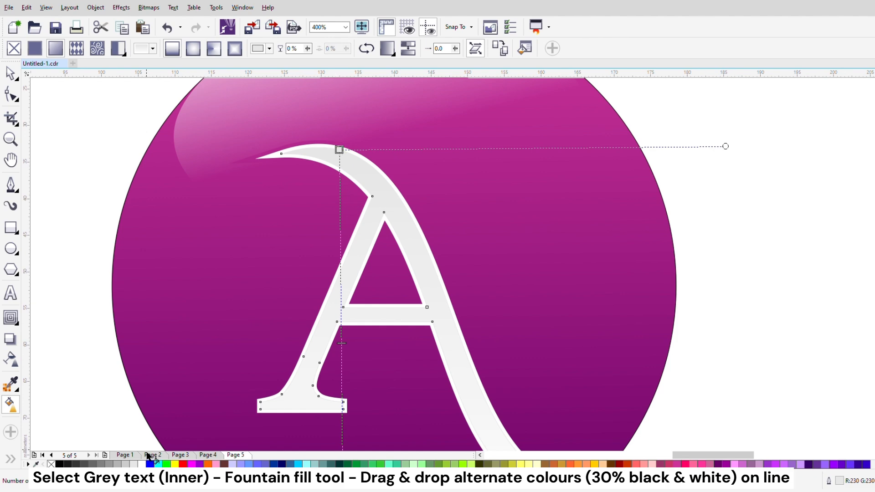
click(117, 464)
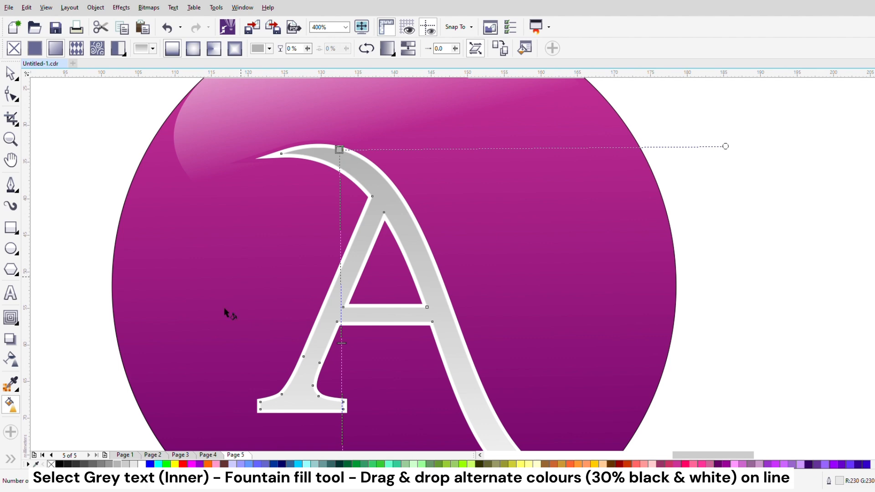
click(118, 464)
double_click(340, 188)
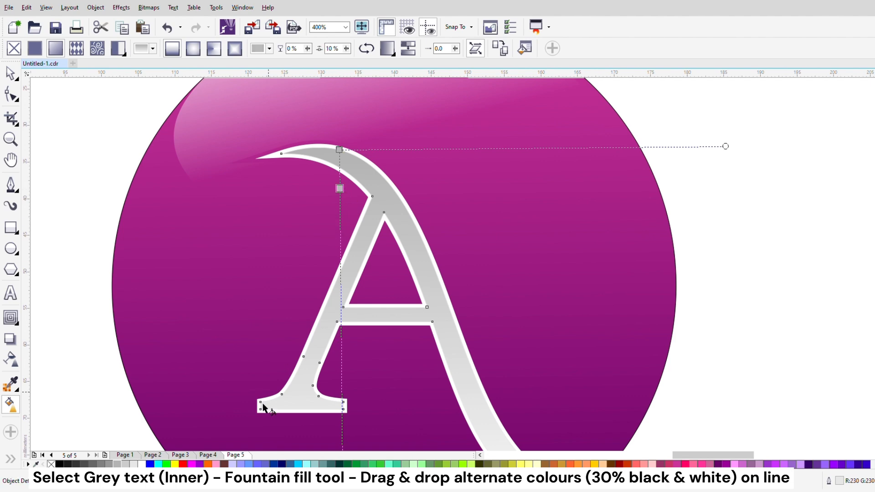
click(141, 465)
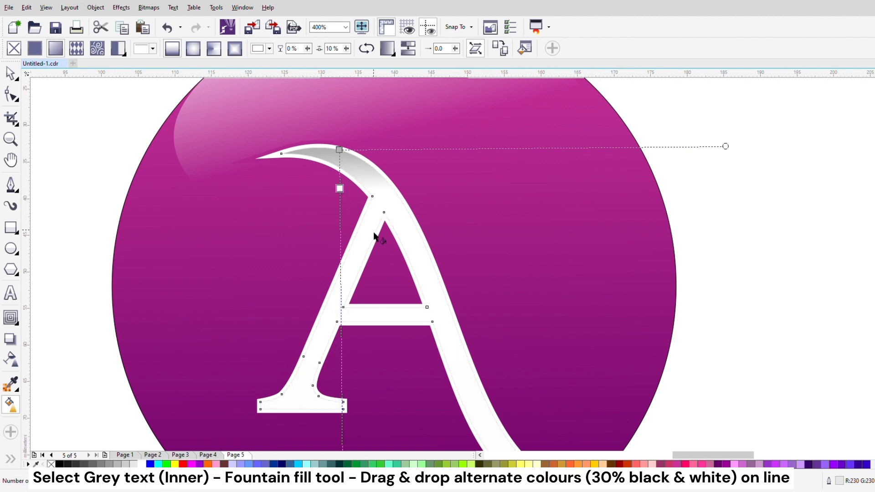
Add alternating stops down the A's gradient: 30% black below the first white stop, white at 33%, and 30% black at 46%
double_click(341, 235)
click(117, 464)
double_click(340, 276)
scroll(341, 314, down, 2)
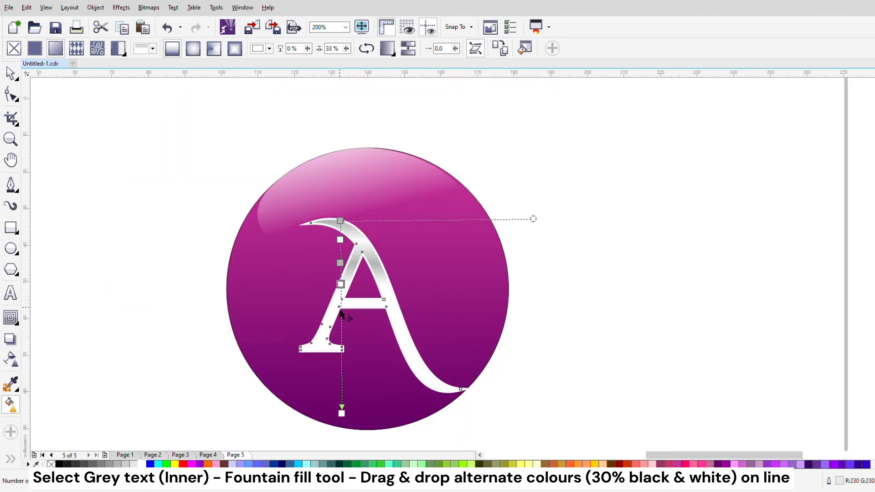
double_click(341, 309)
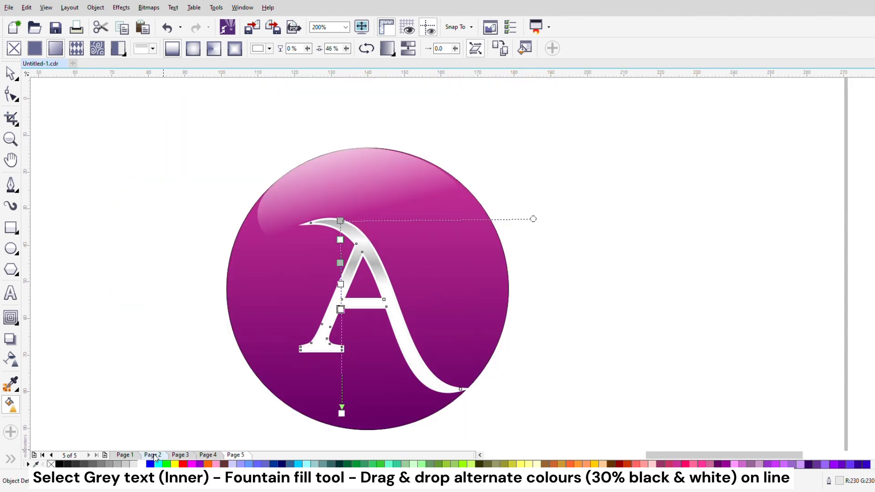
click(124, 464)
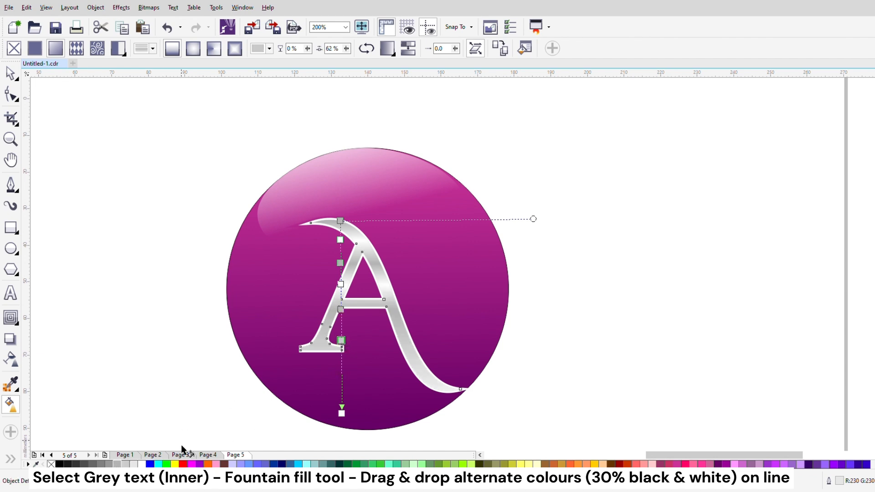
Continue the A's gradient down to its lower end with a white stop at 62% and a 30% black stop at 77%
drag(134, 464, 341, 340)
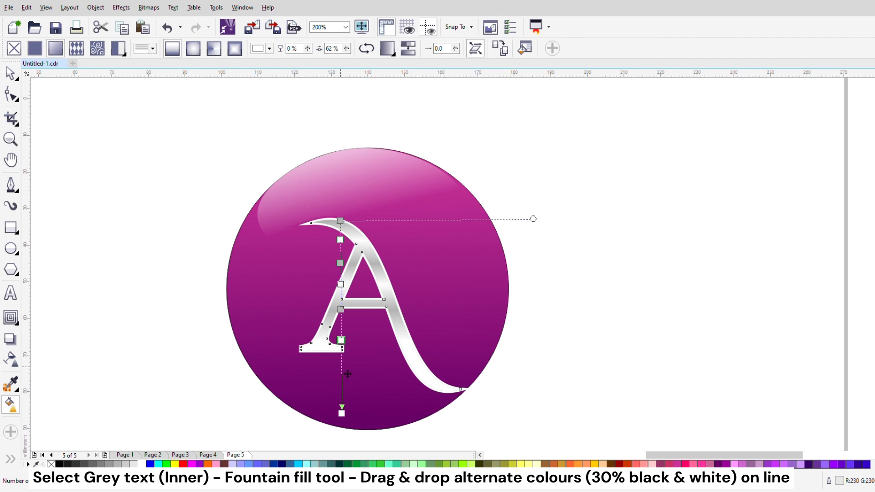
double_click(342, 368)
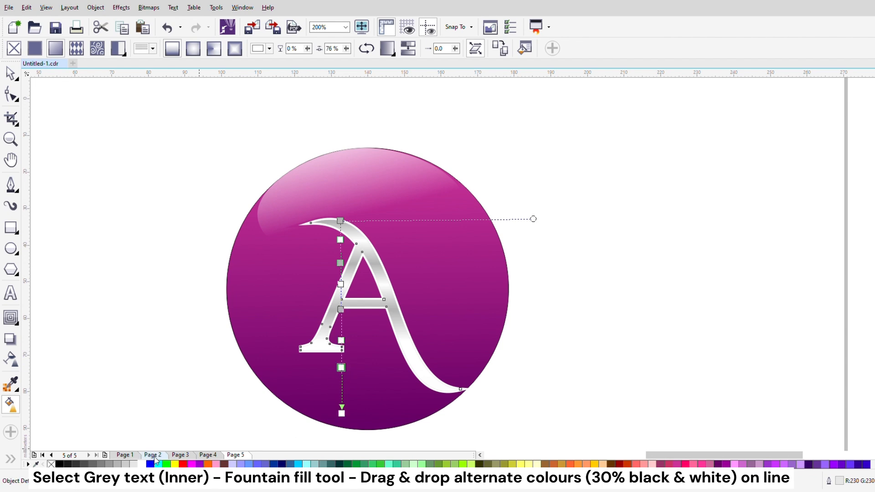
click(115, 464)
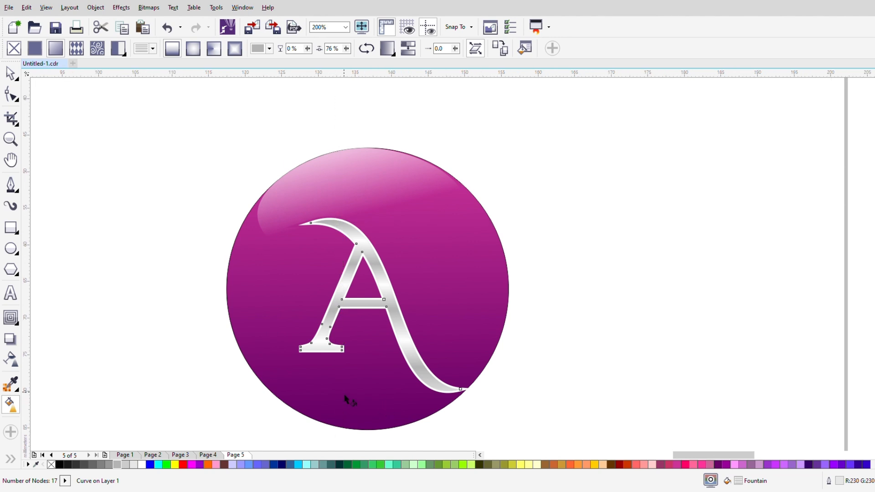
scroll(343, 395, up, 2)
mouse_move(345, 349)
mouse_down()
mouse_move(345, 384)
mouse_move(340, 349)
mouse_up()
scroll(318, 261, down, 2)
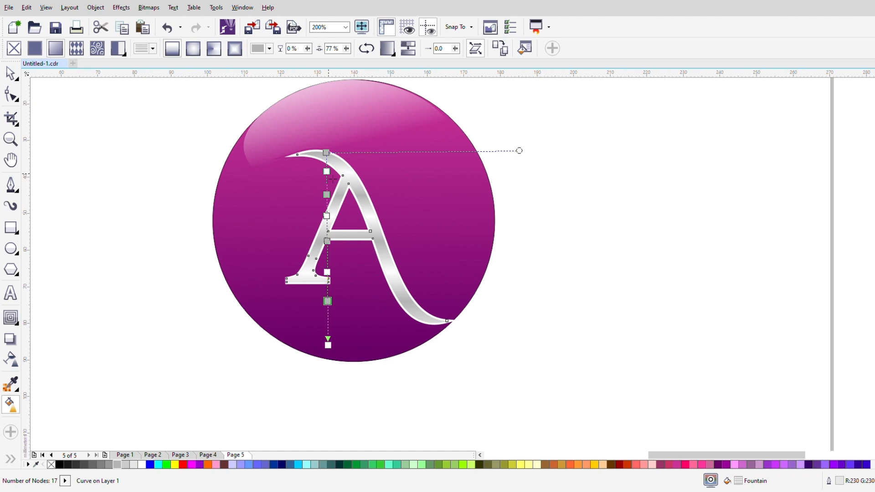
Shift the A's intermediate gradient stops downward, placing the upper grey stop at 29% and the lowest grey stop at 84%, and deselect the A
drag(326, 194, 327, 202)
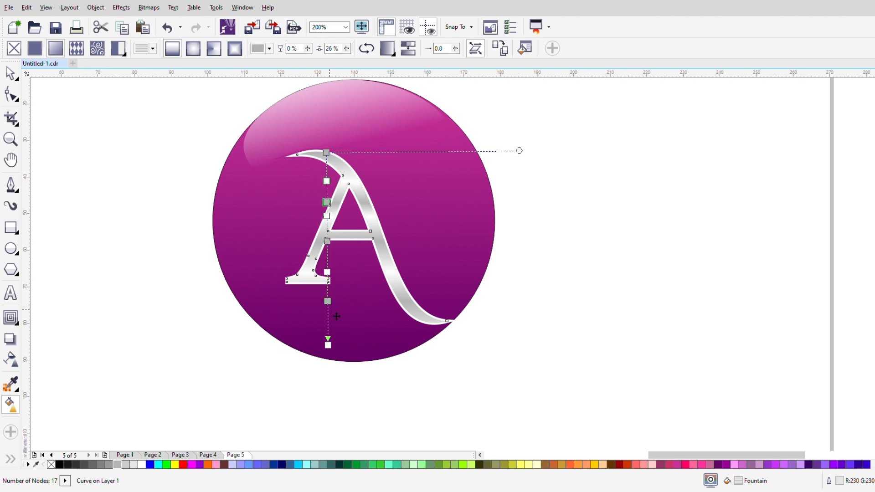
drag(327, 302, 334, 320)
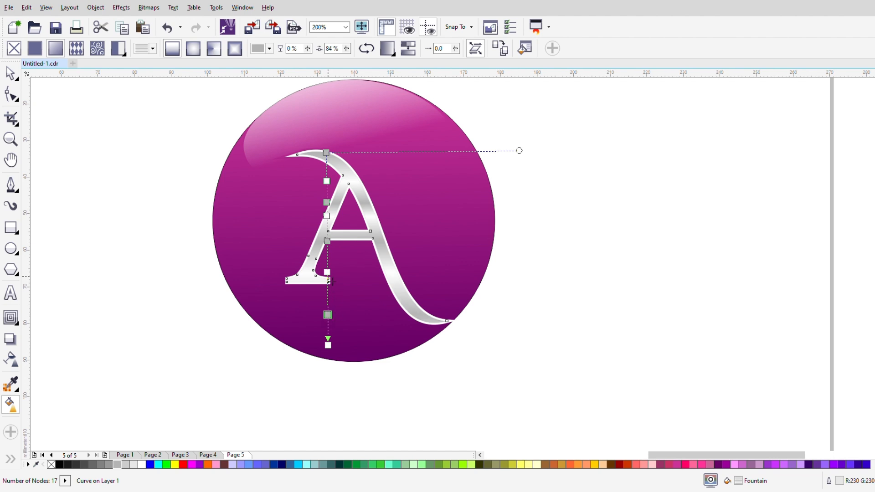
drag(328, 273, 327, 283)
drag(328, 241, 327, 255)
drag(328, 217, 334, 233)
drag(327, 203, 327, 208)
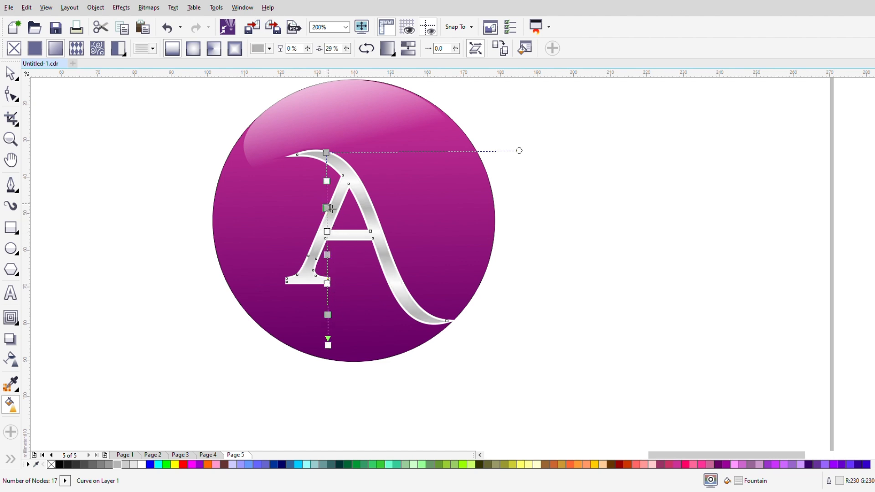
scroll(318, 168, up, 2)
click(10, 73)
scroll(314, 230, down, 4)
scroll(300, 222, up, 2)
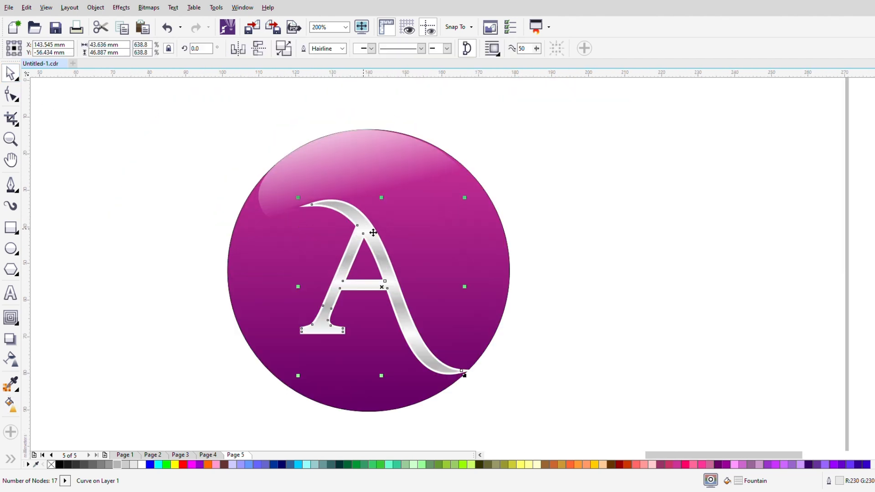
click(644, 230)
Create a copy of the transparent highlight rotated to 210° about the circle's centre, along the lower-right edge
click(378, 155)
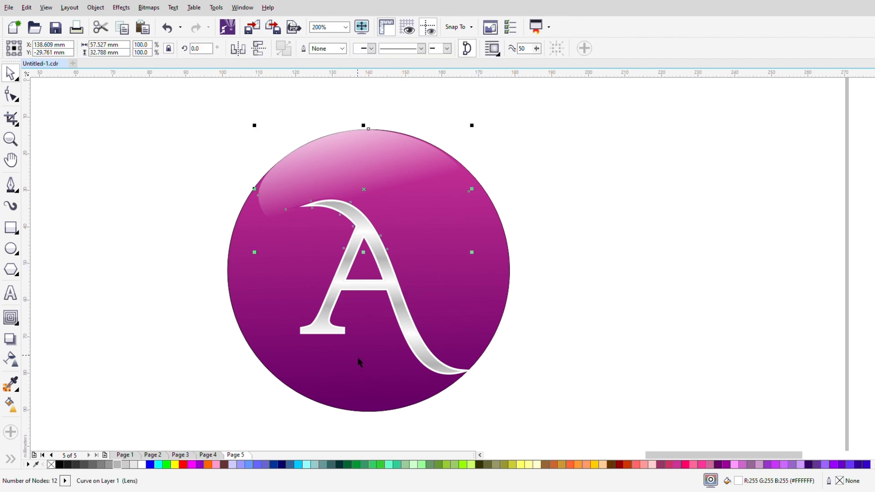
click(371, 164)
drag(365, 190, 368, 270)
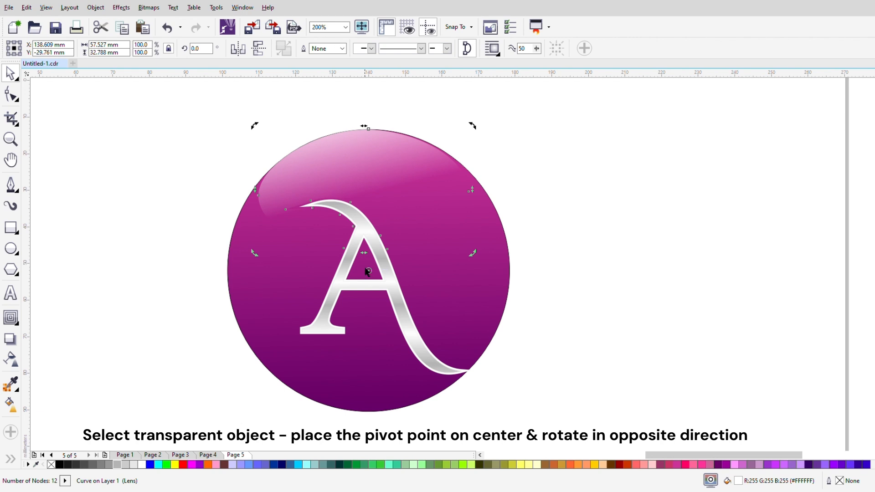
drag(474, 129, 362, 364)
right_click(362, 364)
click(637, 199)
Redirect the lower highlight copy's linear transparency outward so only a narrow glow remains along the circle's lower-right edge
click(496, 320)
click(14, 363)
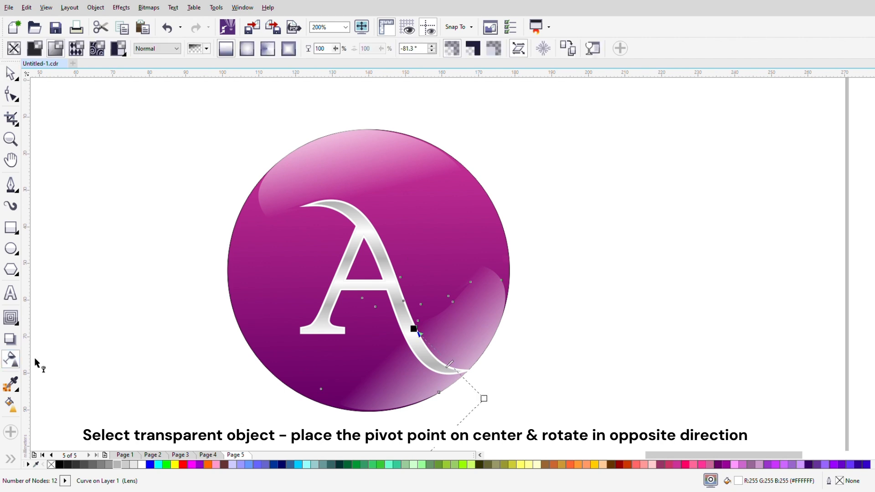
drag(418, 335, 442, 336)
drag(484, 398, 445, 435)
drag(441, 336, 417, 357)
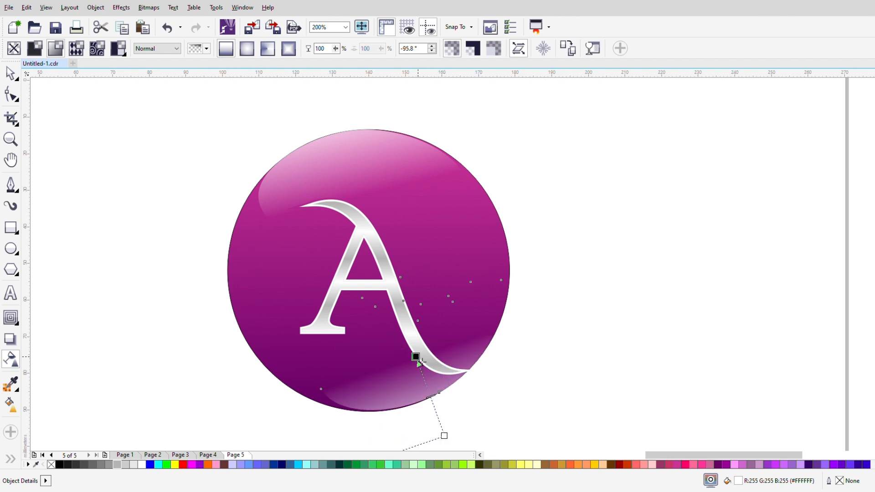
drag(445, 437, 419, 422)
drag(416, 358, 395, 374)
drag(419, 422, 420, 435)
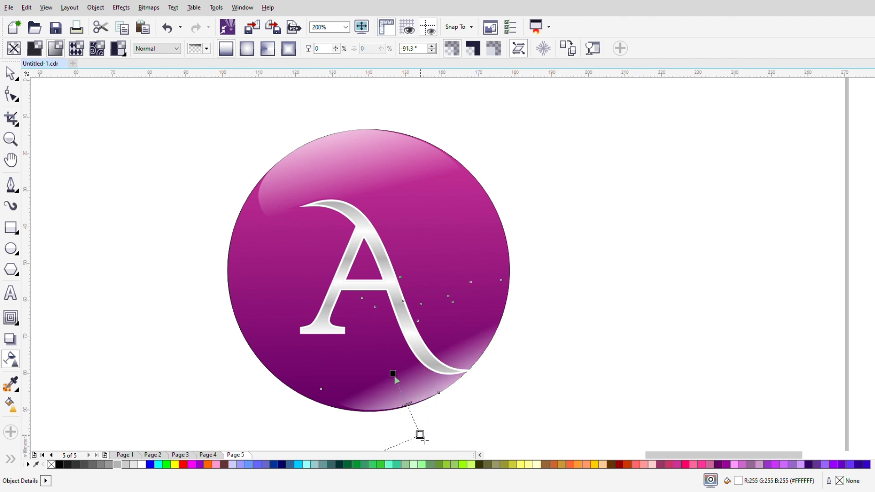
key(space)
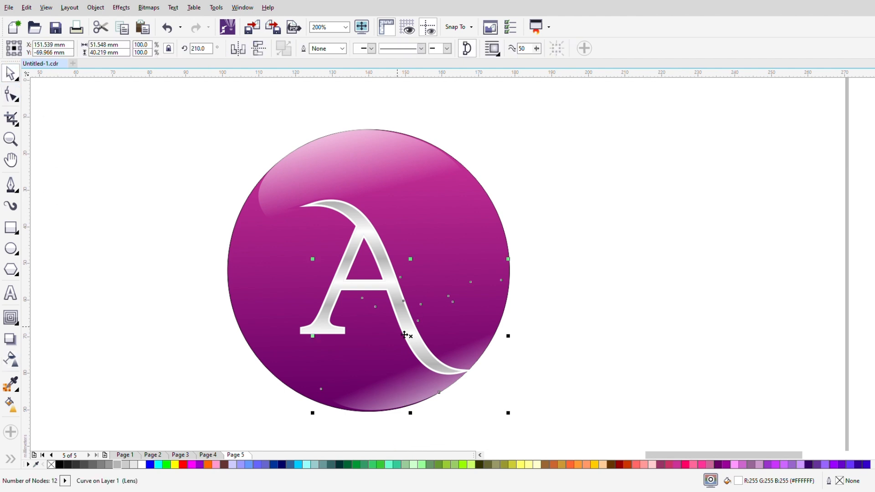
Rotate the lower highlight about the circle's centre to 195° and deselect it
click(420, 381)
drag(510, 415, 465, 432)
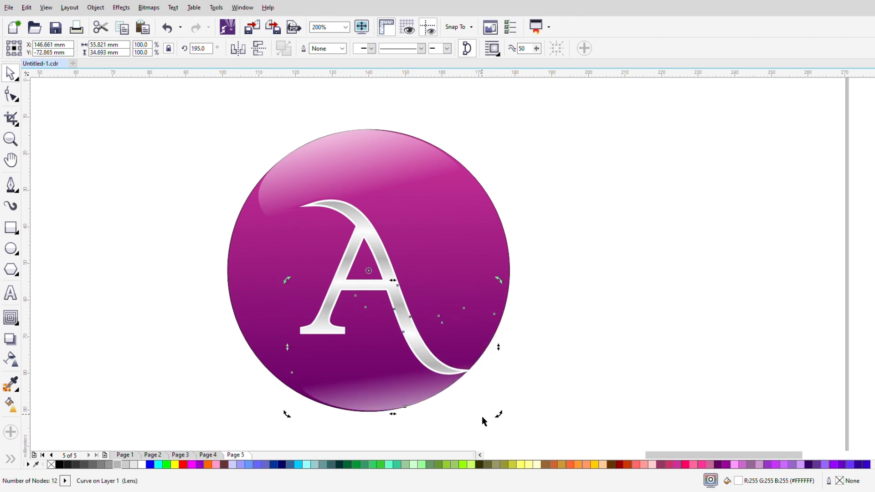
click(578, 332)
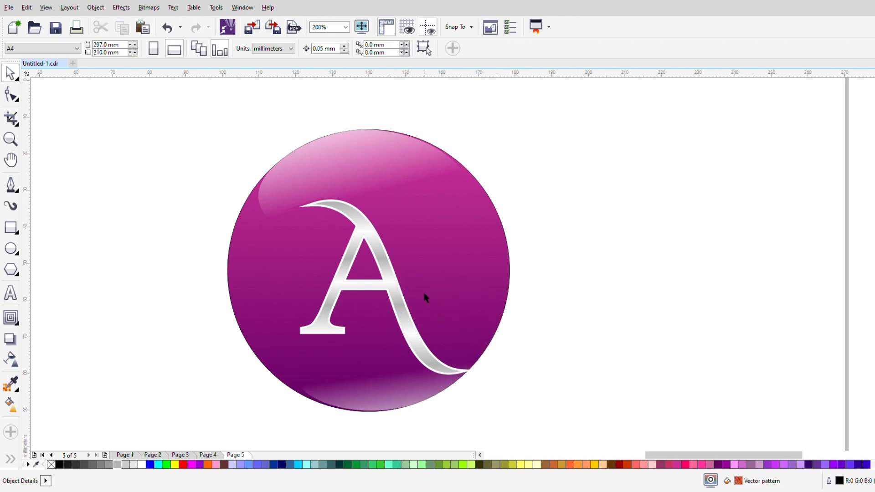
Re-aim the upper highlight's linear transparency from outside the circle's upper left to the top of the A, and deselect it
scroll(431, 279, down, 2)
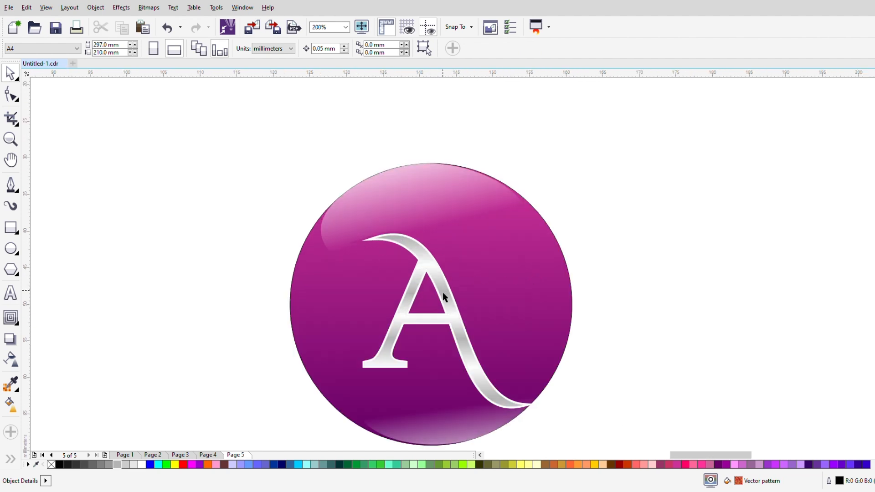
scroll(443, 292, up, 1)
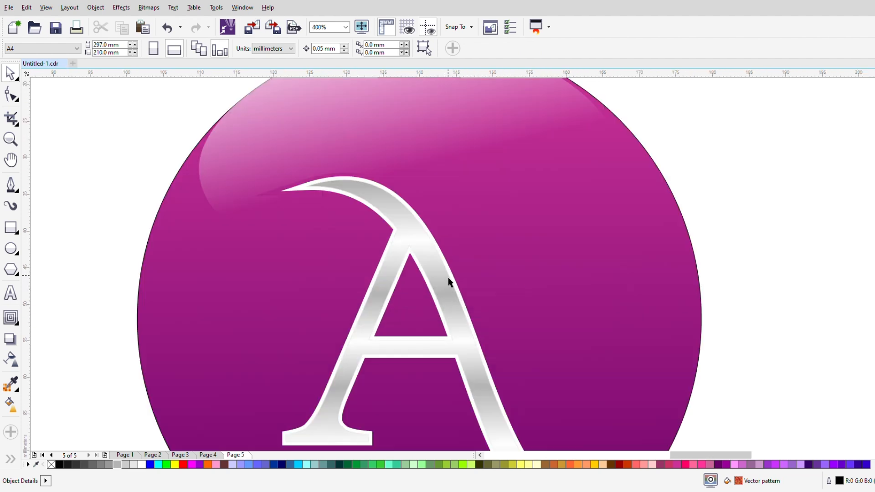
scroll(438, 261, down, 1)
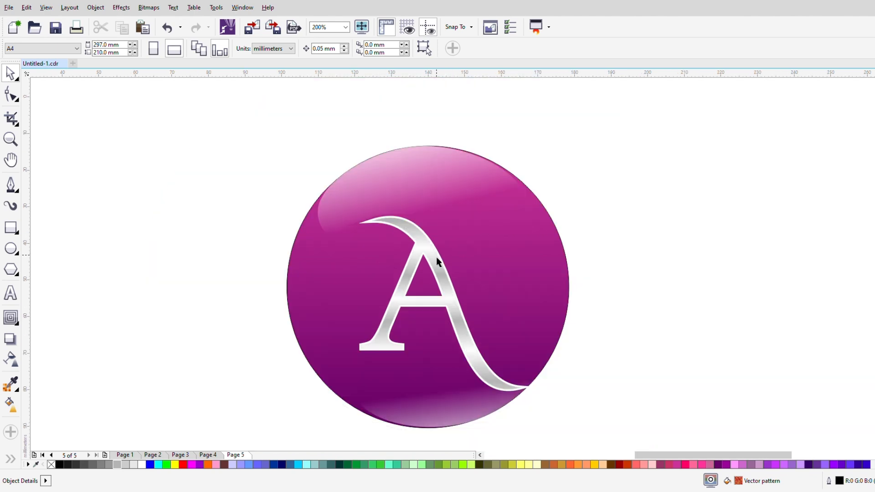
click(402, 200)
scroll(421, 208, up, 1)
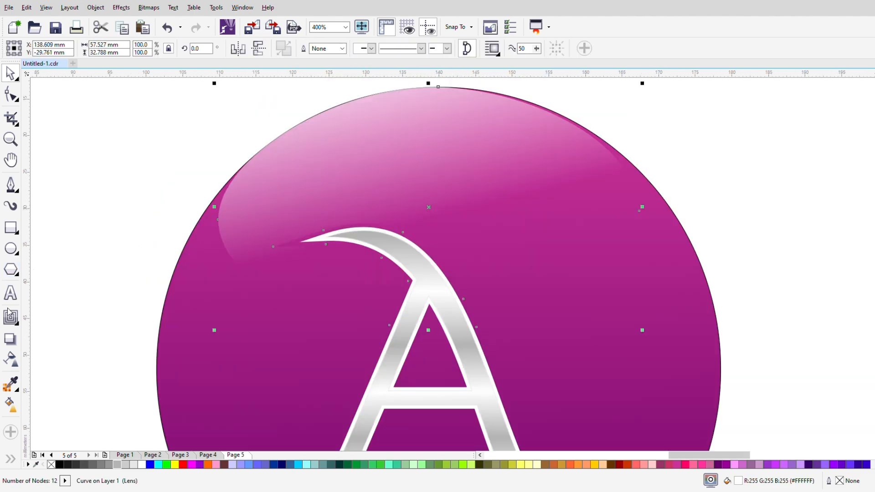
click(10, 358)
scroll(336, 246, down, 1)
drag(379, 236, 389, 263)
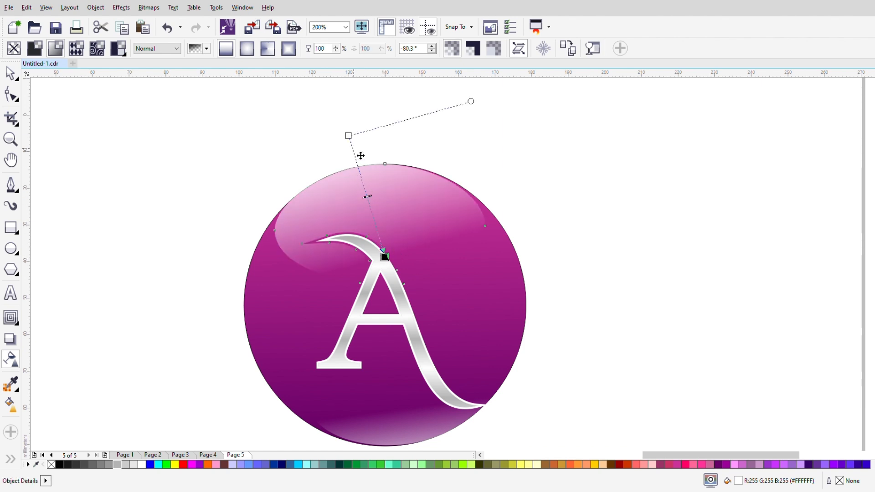
drag(354, 142, 344, 159)
mouse_move(391, 266)
mouse_down()
mouse_move(364, 273)
mouse_move(384, 246)
mouse_move(394, 250)
mouse_up()
drag(338, 153, 322, 131)
drag(393, 249, 363, 263)
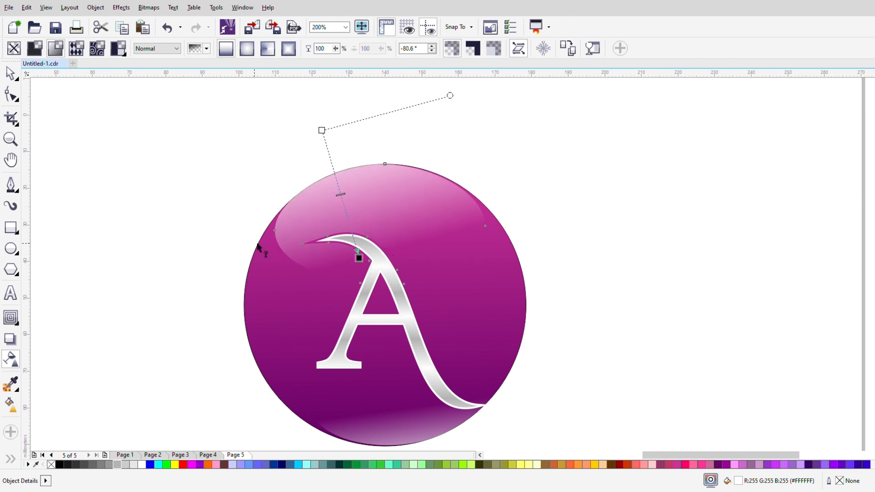
key(F10)
scroll(316, 183, down, 2)
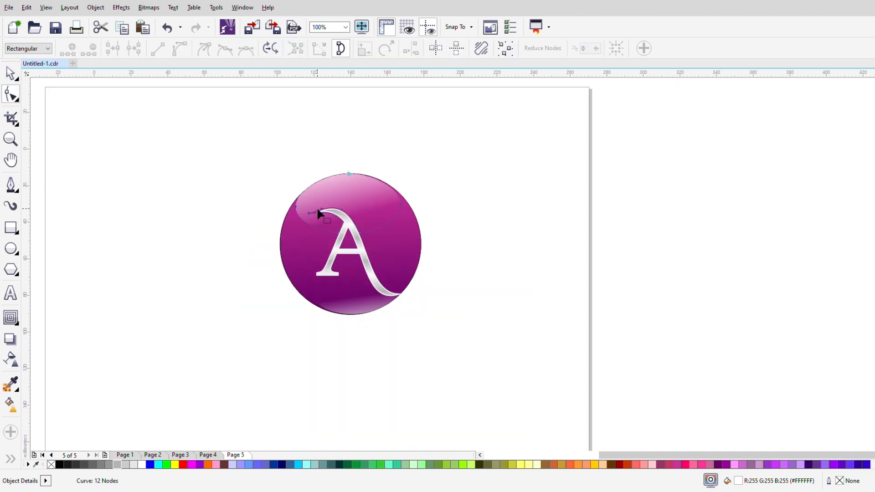
click(11, 74)
click(139, 192)
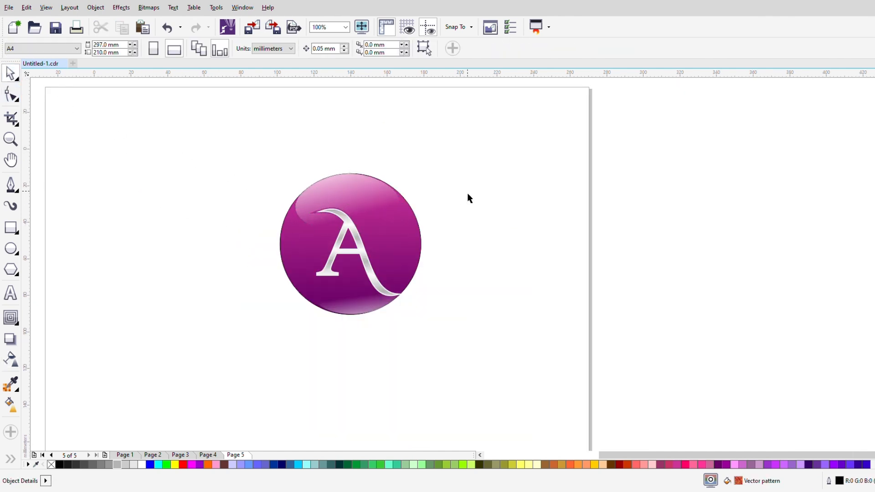
Shorten the upper highlight's fade by moving its transparent end up under the A's curved top stroke, at -83°
scroll(317, 222, up, 2)
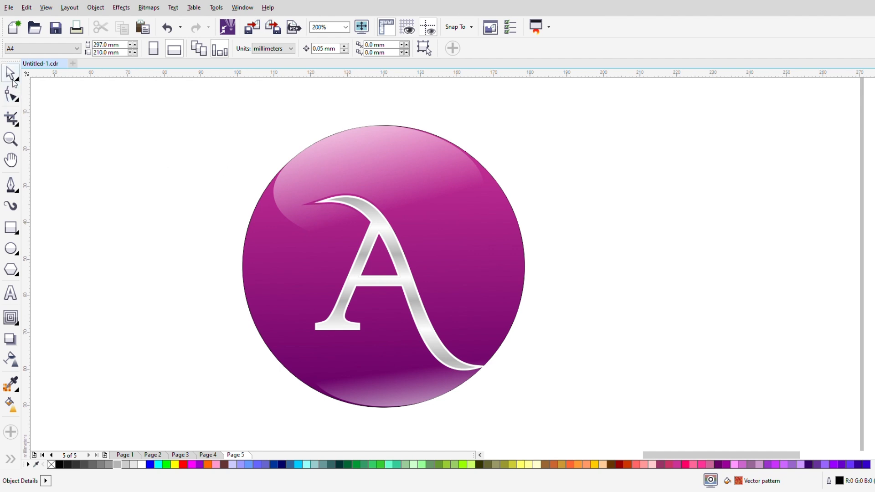
click(13, 360)
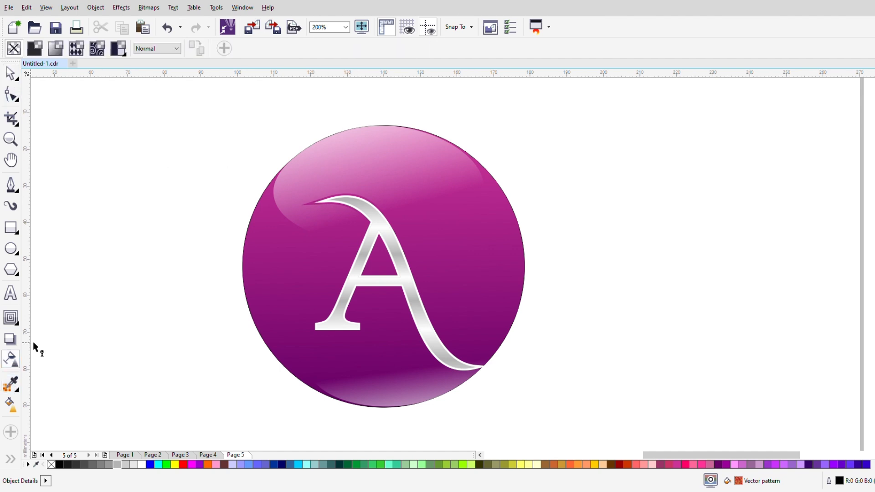
click(348, 171)
mouse_move(361, 221)
mouse_down()
mouse_move(345, 228)
mouse_move(340, 204)
mouse_move(395, 204)
mouse_move(351, 218)
mouse_up()
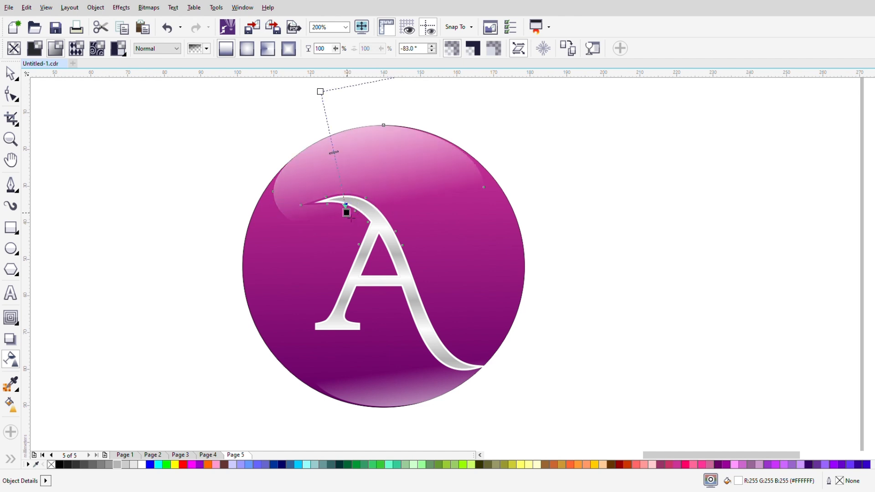
click(8, 73)
click(165, 157)
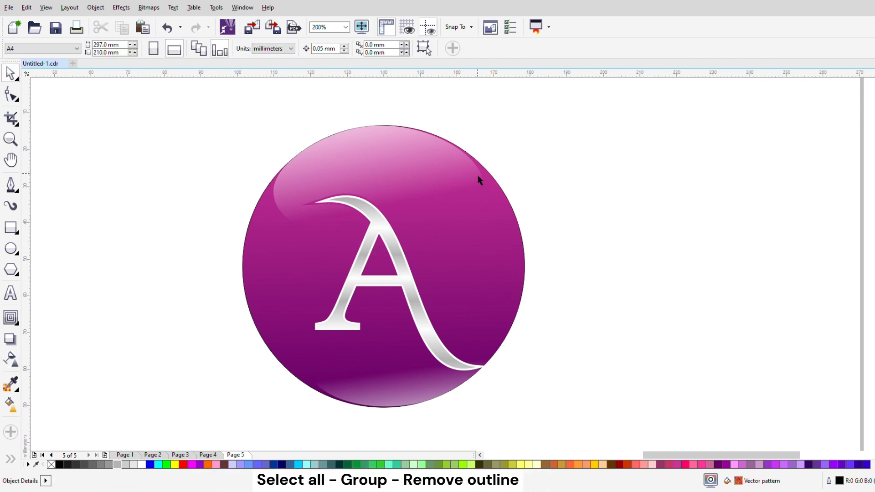
Group all the logo objects and remove the group's outline
scroll(285, 159, down, 2)
drag(213, 121, 335, 244)
click(511, 49)
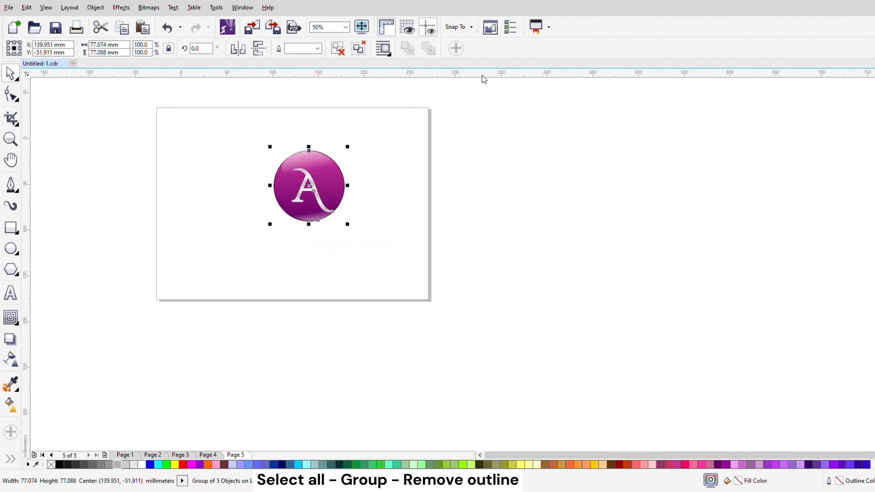
scroll(257, 164, up, 2)
right_click(51, 465)
click(250, 280)
scroll(479, 244, up, 2)
scroll(322, 227, down, 3)
Scale the logo group to 127.9% about its centre and move it to the right on the page
click(465, 302)
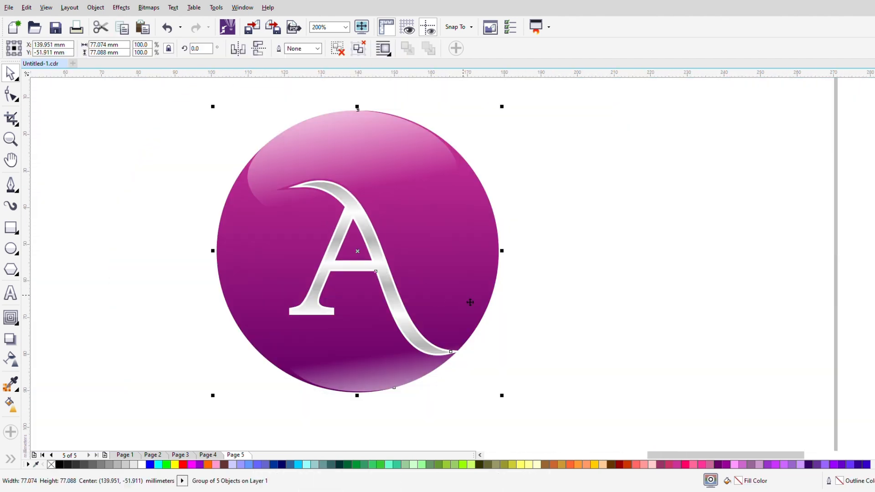
drag(503, 398, 542, 435)
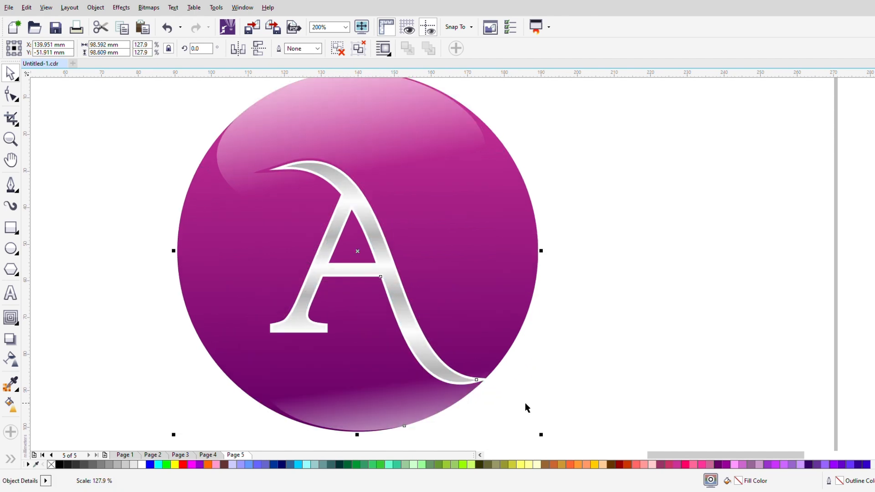
drag(453, 280, 557, 295)
click(725, 232)
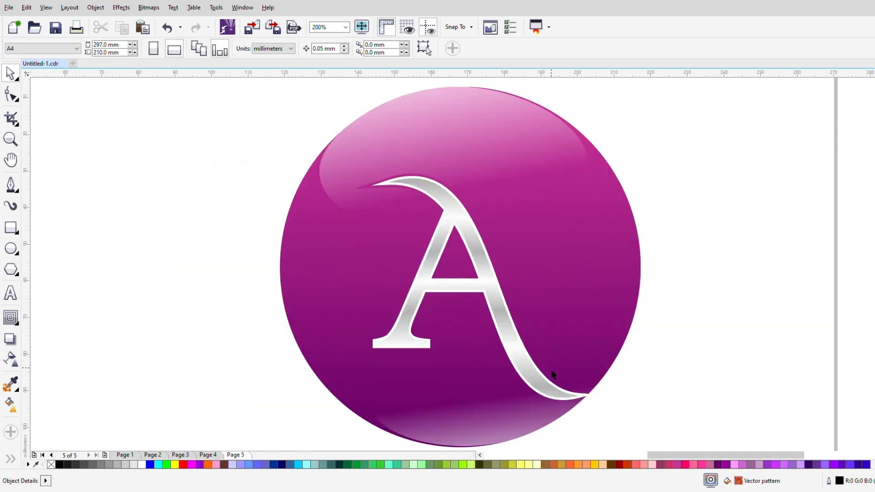
Cover the page with a black-filled rectangle of about 298 × 211 mm, placed behind the logo
scroll(576, 355, down, 2)
scroll(619, 249, down, 1)
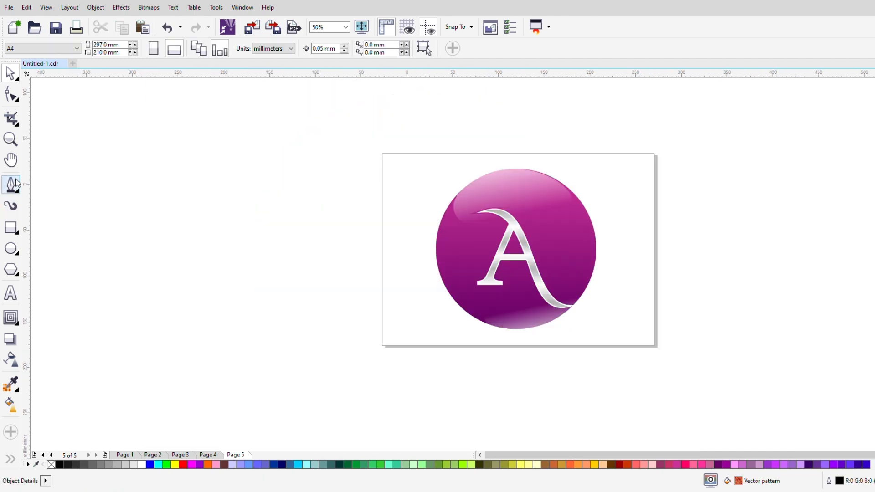
click(10, 227)
drag(383, 154, 655, 347)
click(60, 464)
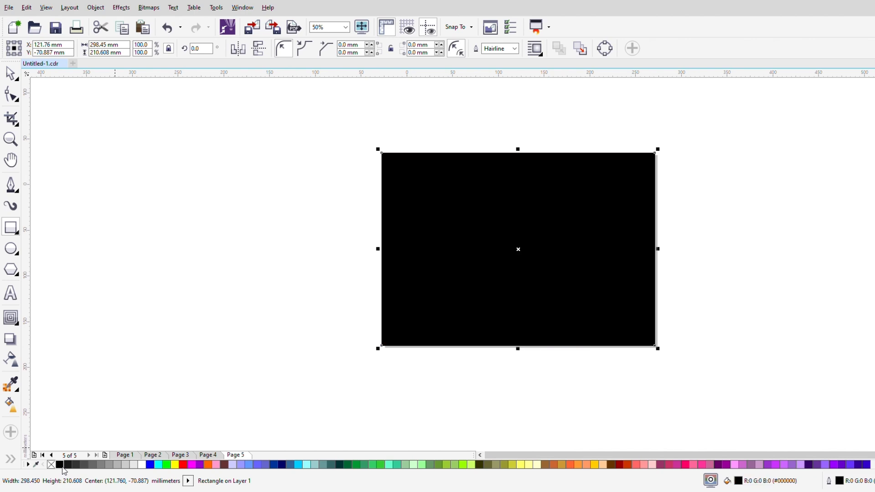
key(shift+Page_Down)
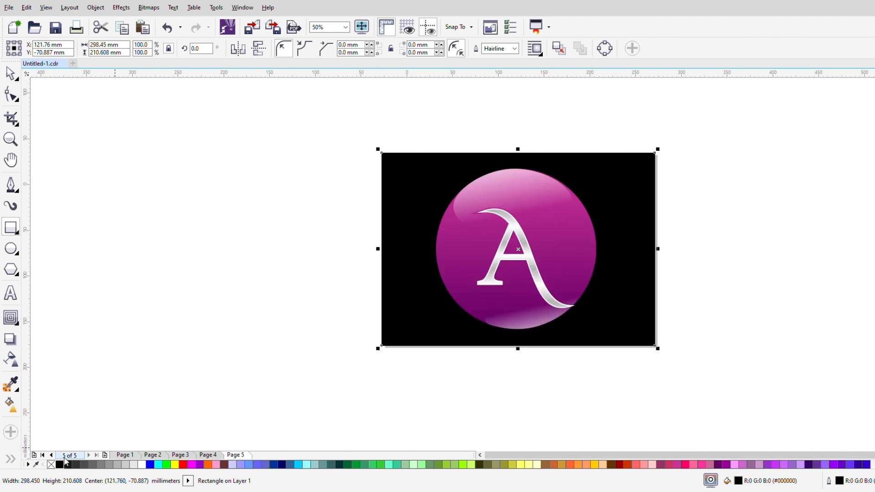
Widen the black background rectangle symmetrically about its centre to about 450 mm, keeping its height
scroll(581, 264, up, 1)
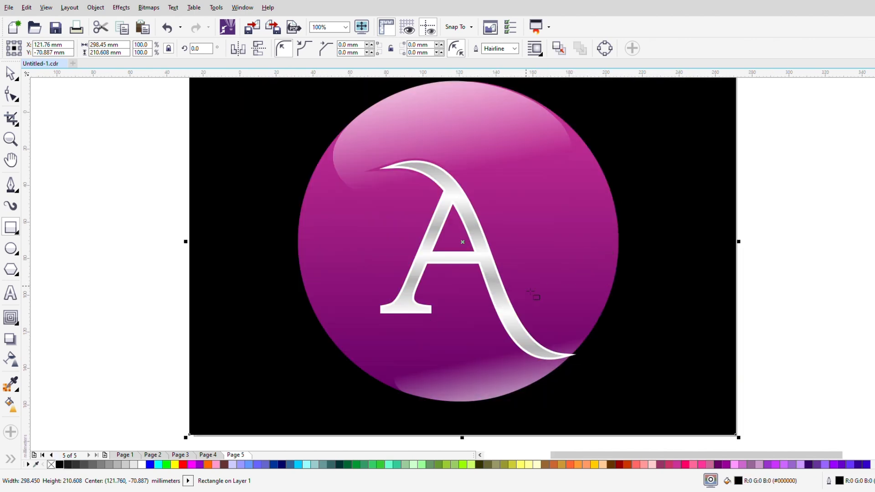
scroll(548, 293, up, 1)
scroll(549, 294, down, 1)
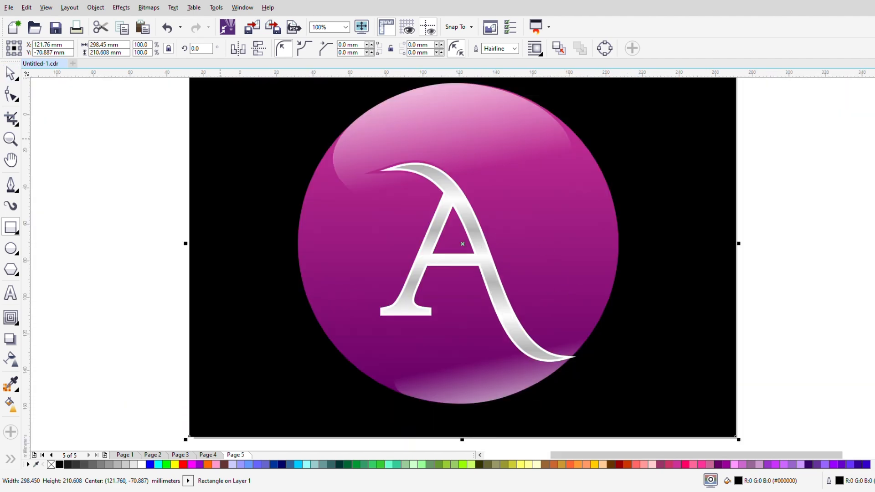
click(8, 74)
click(866, 272)
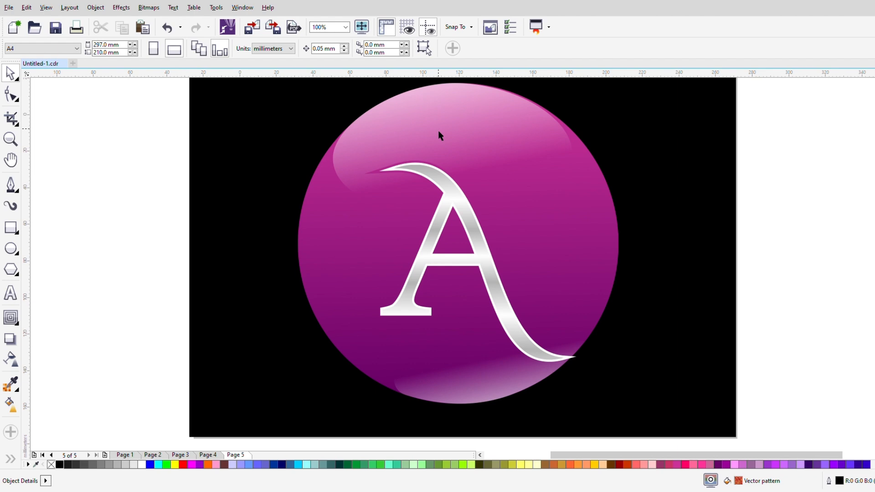
click(735, 250)
drag(737, 251, 874, 248)
Scale the logo group down slightly about its centre to leave more black margin around the circle, and clear the selection
click(566, 244)
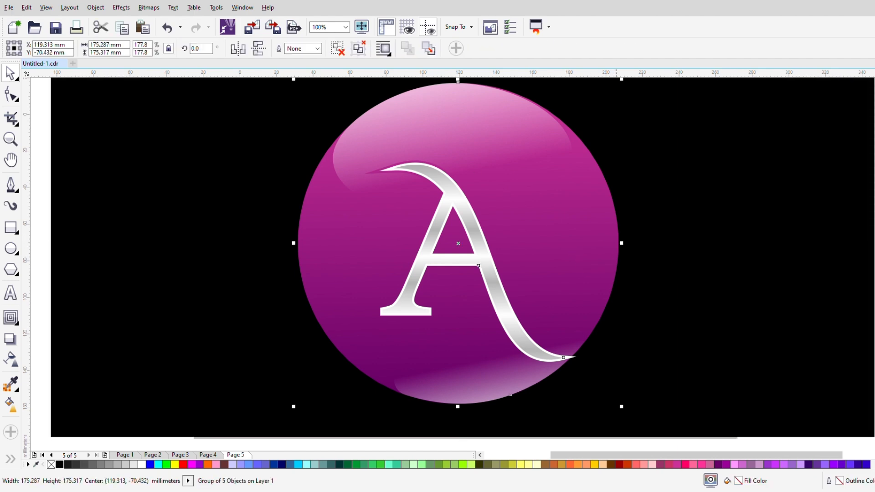
drag(621, 79, 597, 103)
click(796, 292)
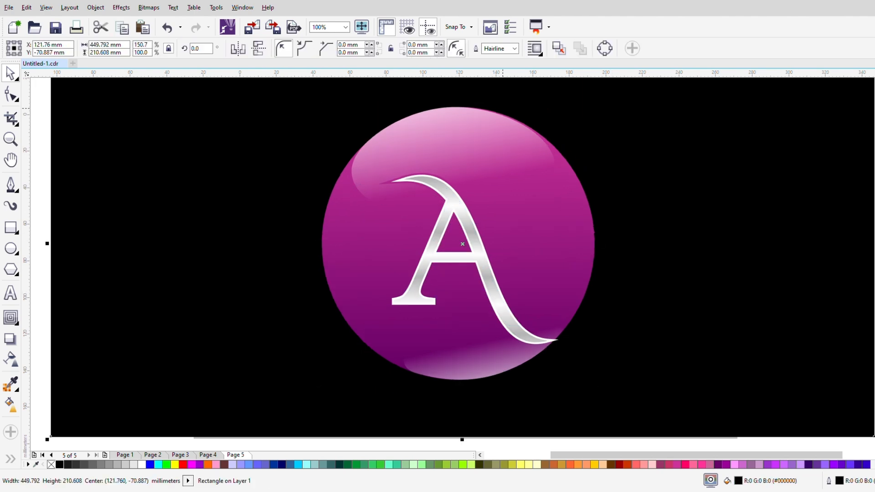
click(47, 166)
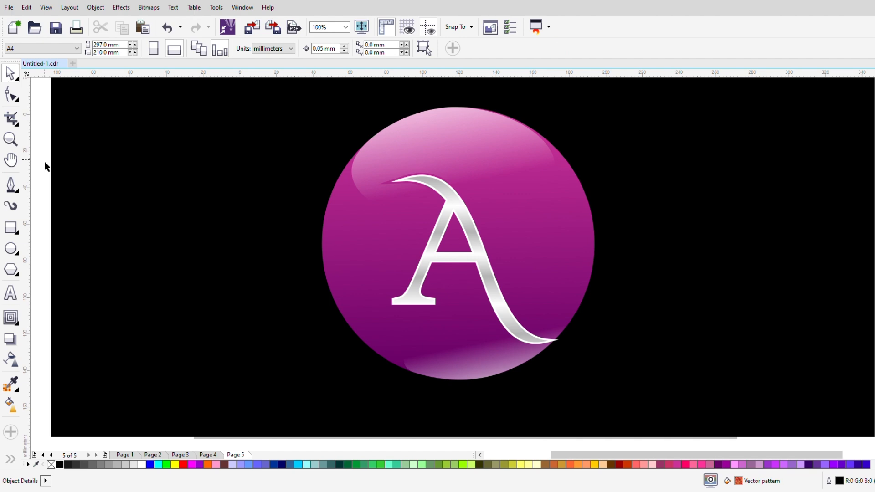